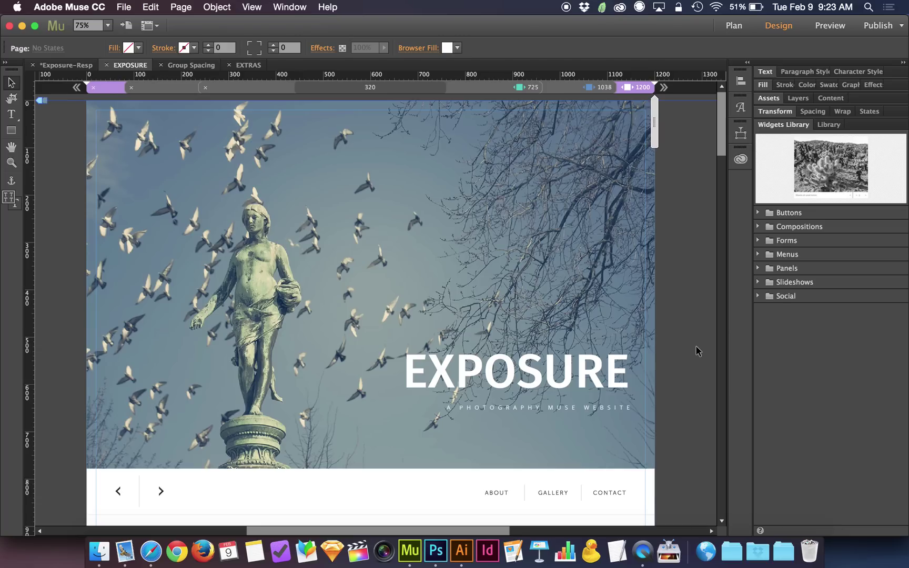
- Bring the Safari preview forward and narrow its window until the About text stacks into one column
key("ctrl+Up")
left_click(293, 416)
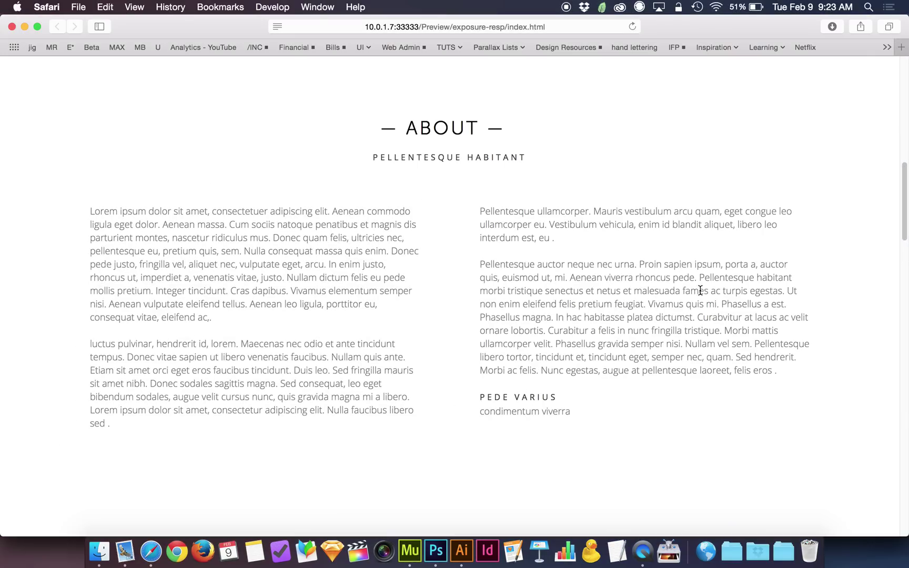
left_click_drag(906, 238, 907, 310)
scroll(824, 311, "up", 1)
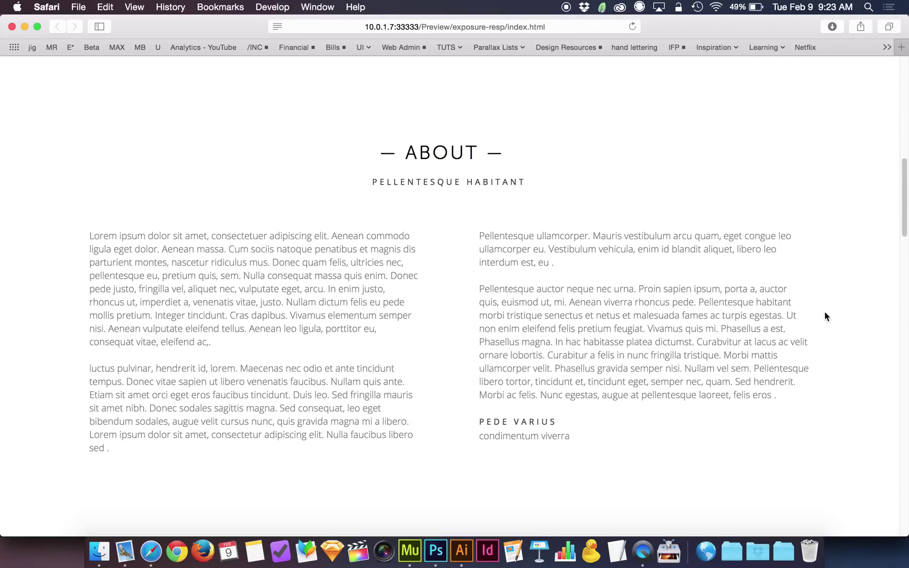
left_click_drag(902, 308, 655, 329)
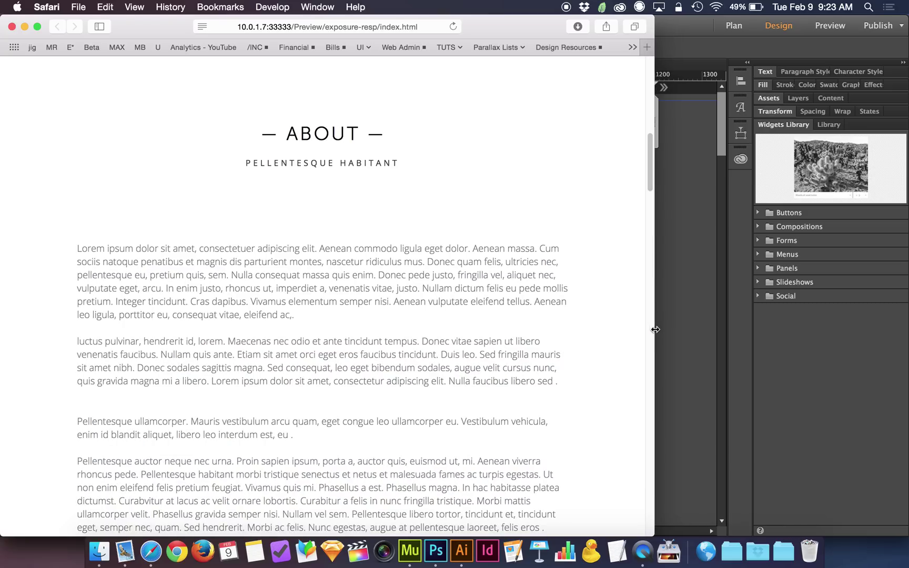
scroll(602, 305, "down", 3)
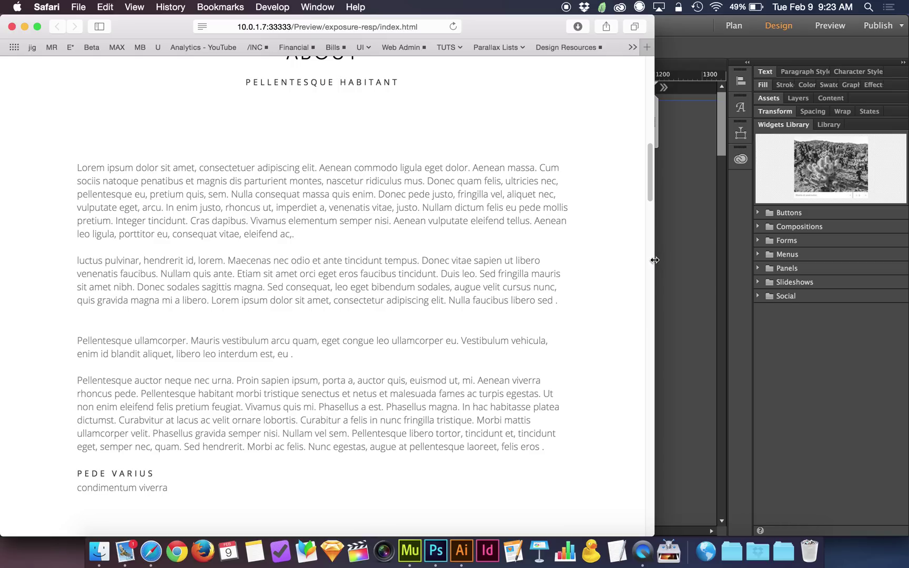
left_click_drag(654, 260, 491, 273)
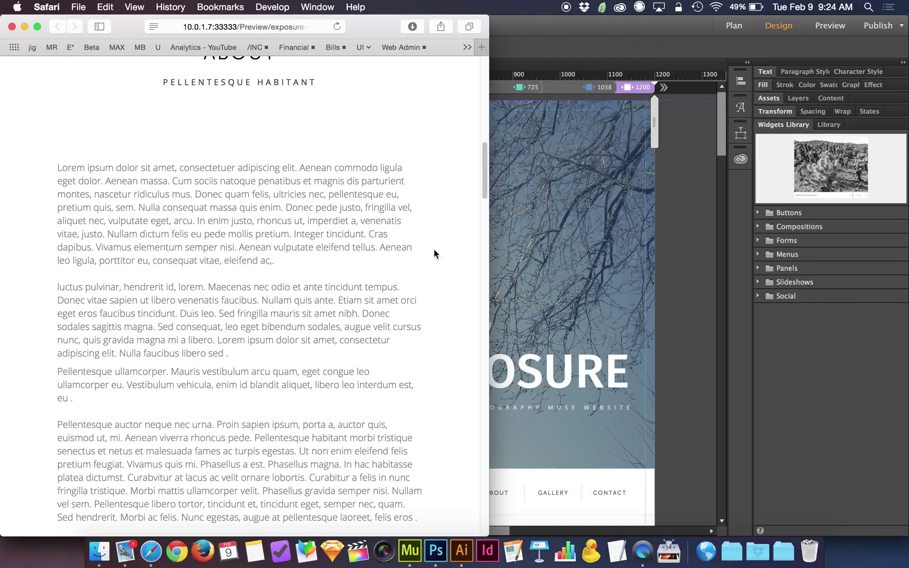
- Scroll the preview and widen the Safari window to view the gallery grid
scroll(434, 254, "up", 6)
scroll(434, 254, "down", 10)
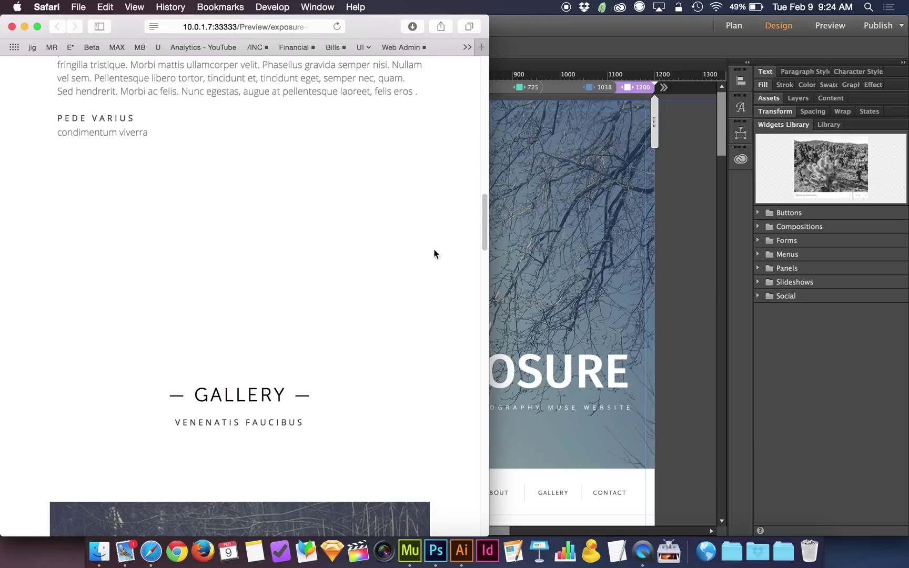
scroll(453, 254, "down", 5)
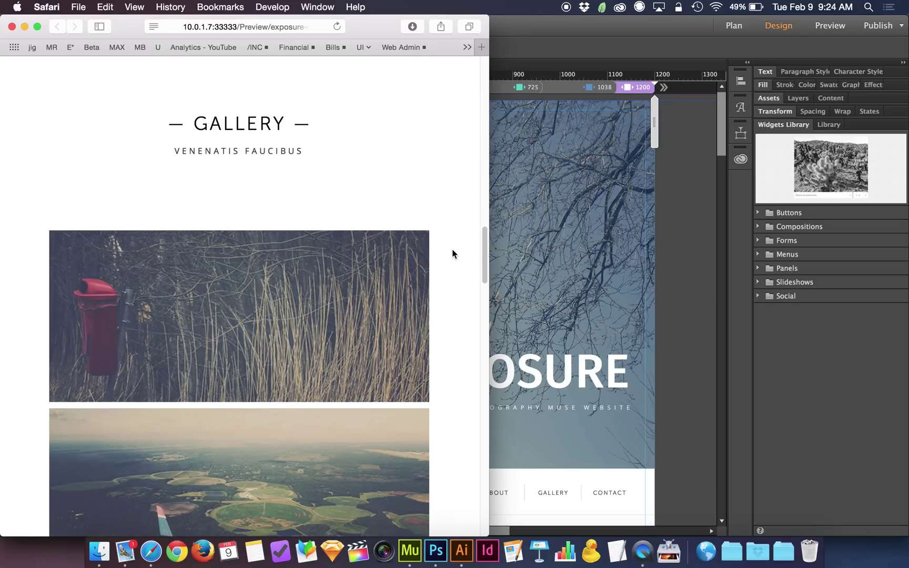
left_click_drag(490, 250, 890, 253)
scroll(695, 248, "down", 15)
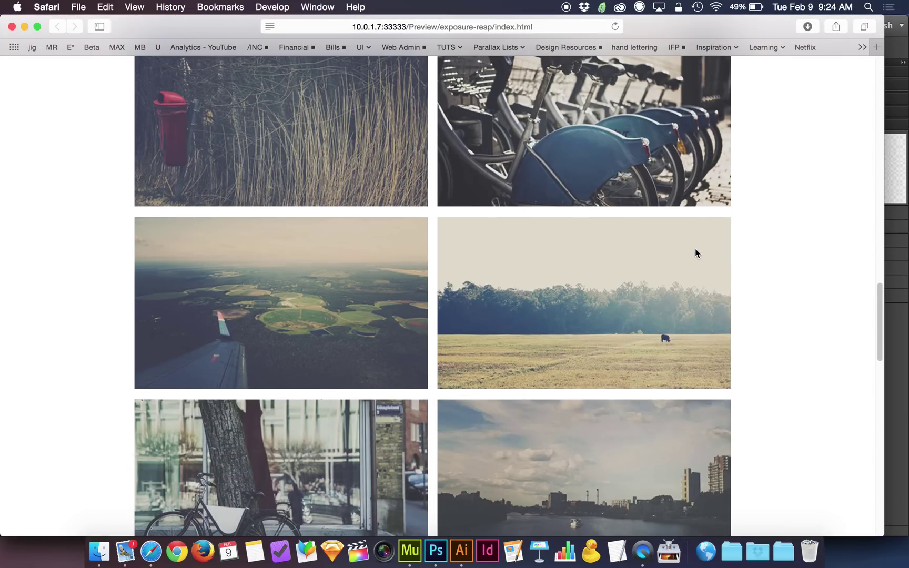
scroll(697, 254, "up", 1)
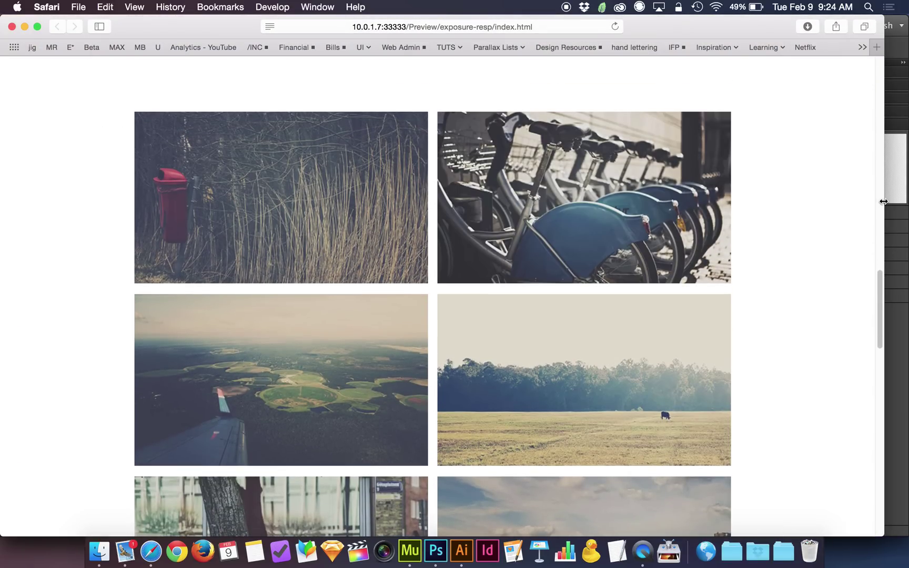
- Narrow the Safari window and scroll down to check how the gallery reflows
left_click_drag(883, 204, 598, 227)
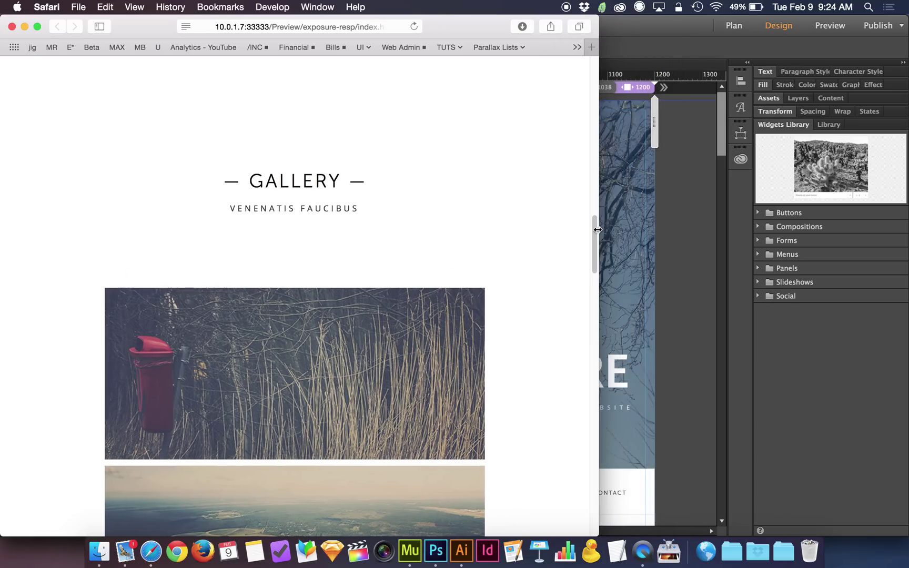
scroll(519, 230, "down", 5)
scroll(519, 226, "down", 20)
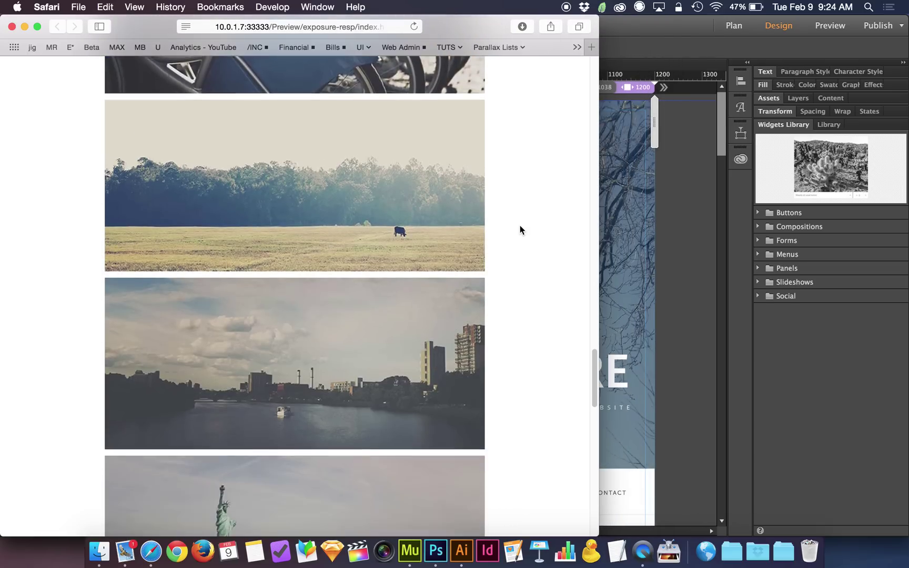
scroll(520, 230, "down", 7)
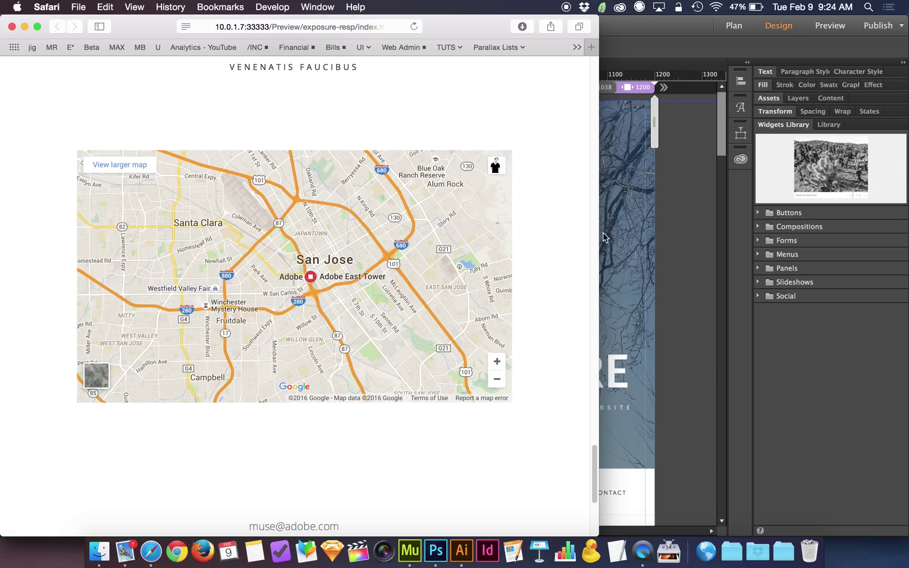
- Narrow the preview to a phone-like width, then restore the window to full width
left_click_drag(599, 234, 424, 234)
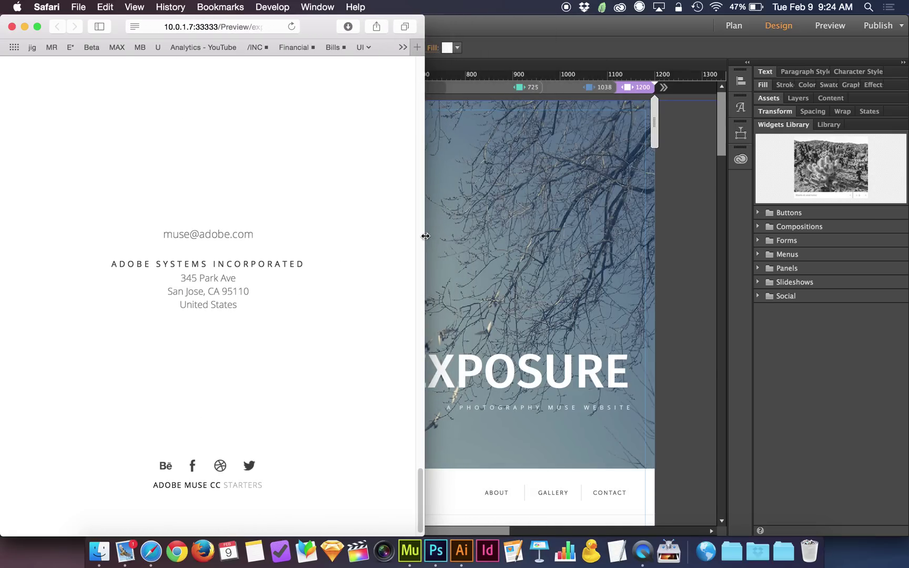
scroll(361, 235, "up", 6)
scroll(360, 231, "down", 3)
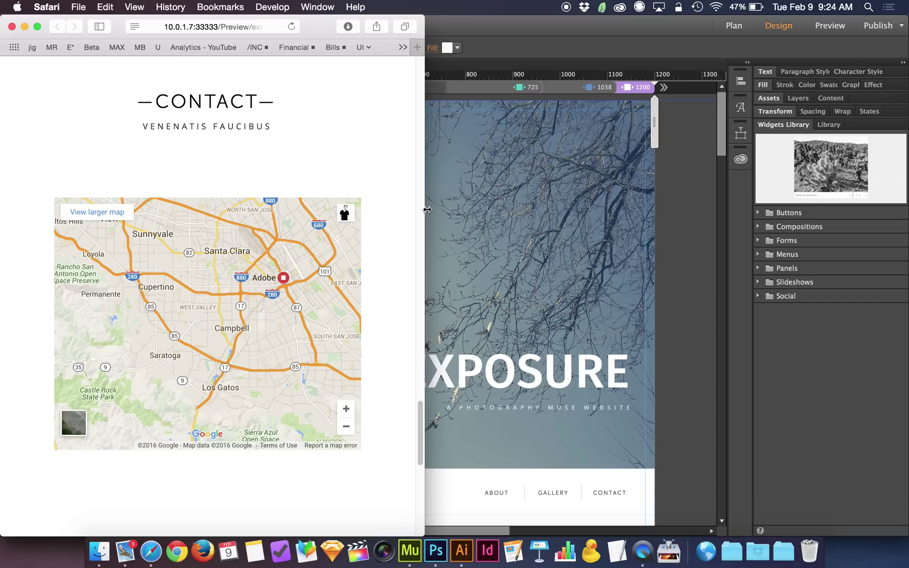
left_click_drag(427, 209, 906, 210)
scroll(693, 228, "down", 10)
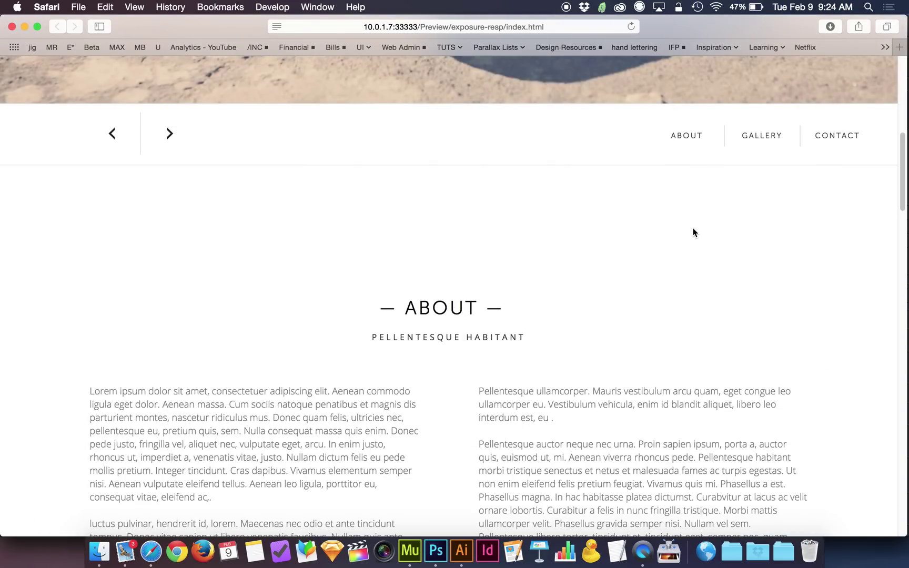
- Switch back to the Muse design and scroll to the About section
key("super+Tab")
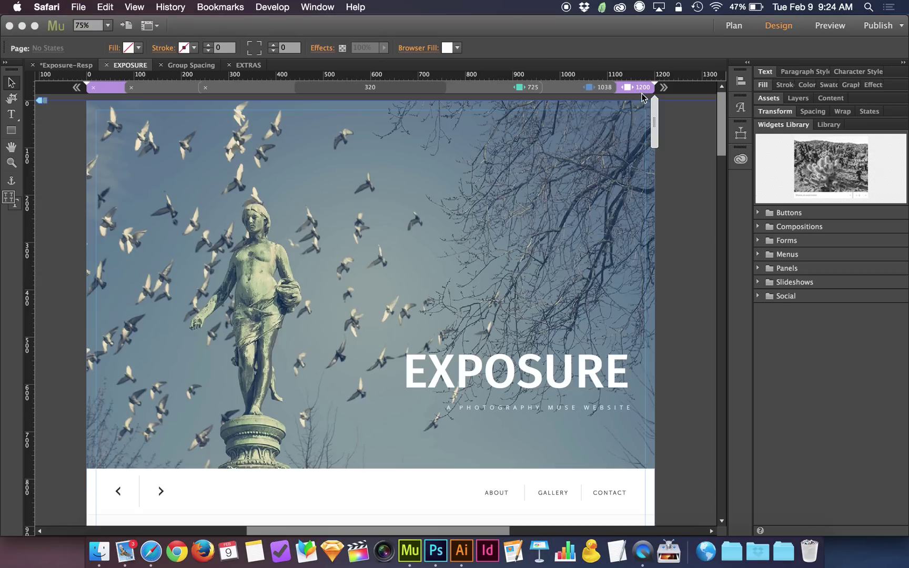
scroll(669, 205, "down", 10)
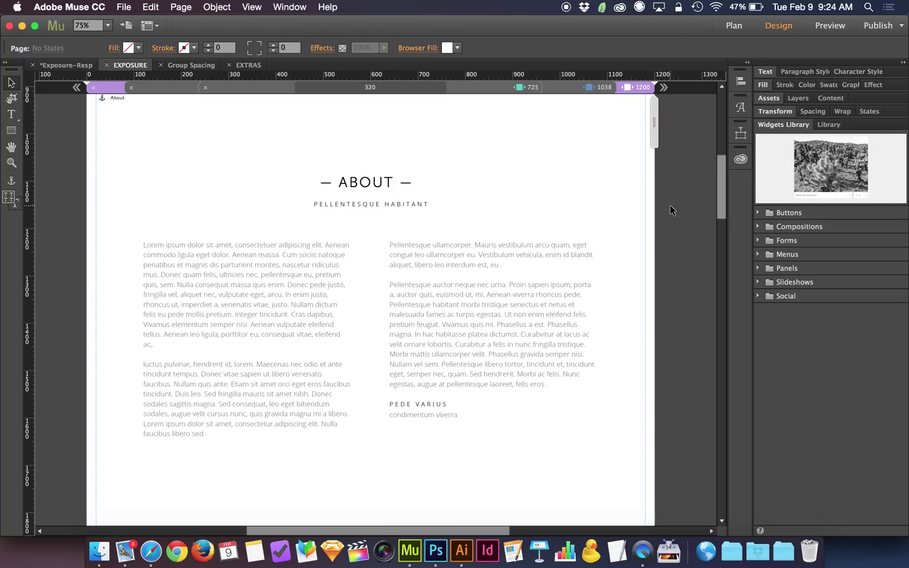
scroll(670, 204, "up", 2)
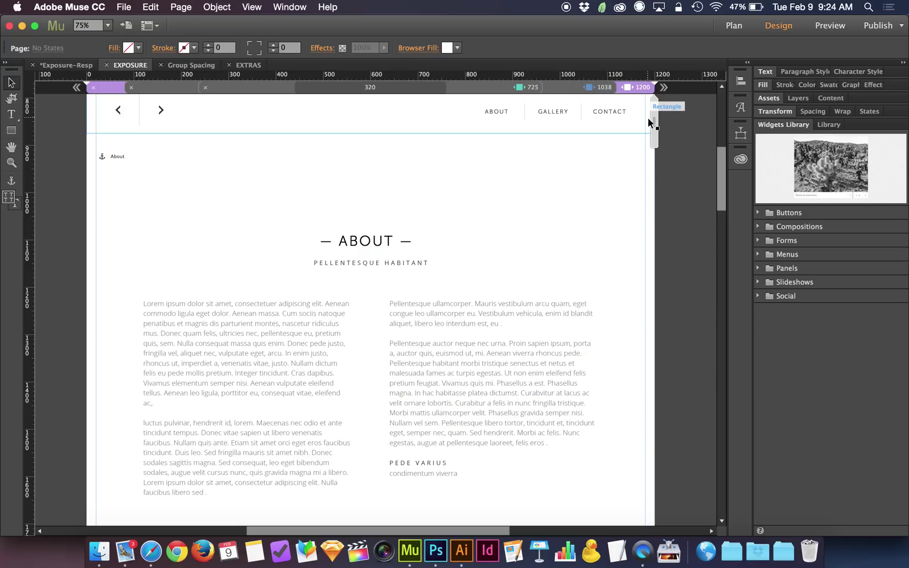
- Drag the page-width handle to test widths of about 728, 1147, then 749 px
left_click_drag(654, 121, 594, 128)
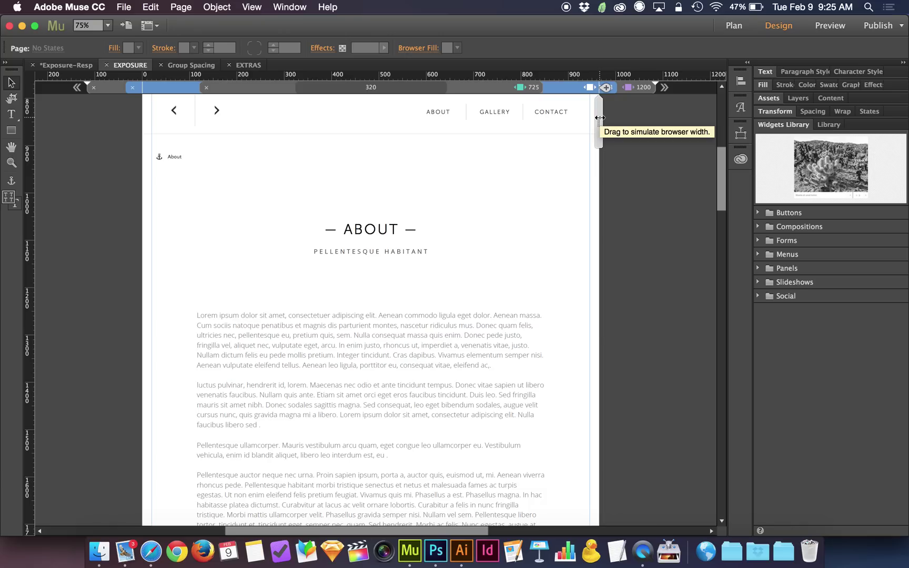
left_click_drag(599, 118, 520, 120)
left_click_drag(632, 114, 647, 117)
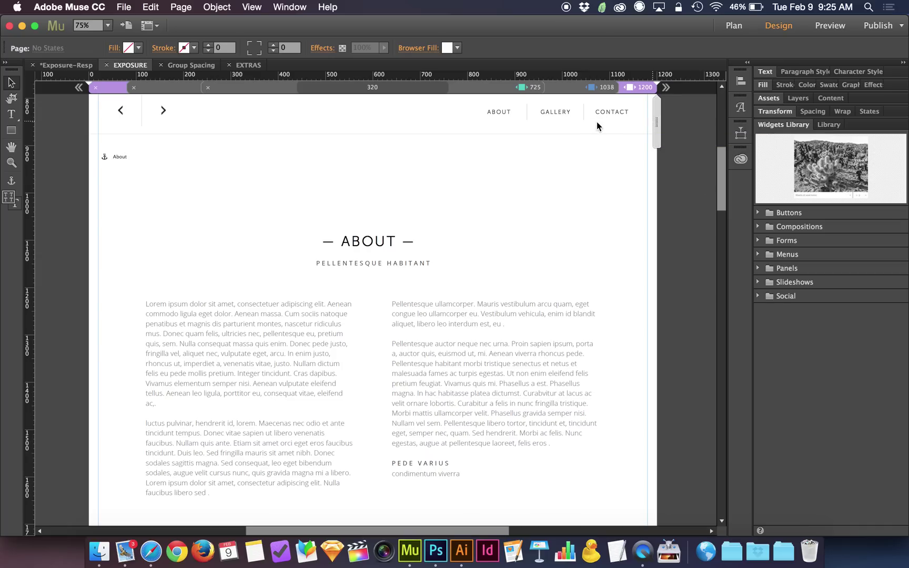
left_click_drag(597, 126, 533, 131)
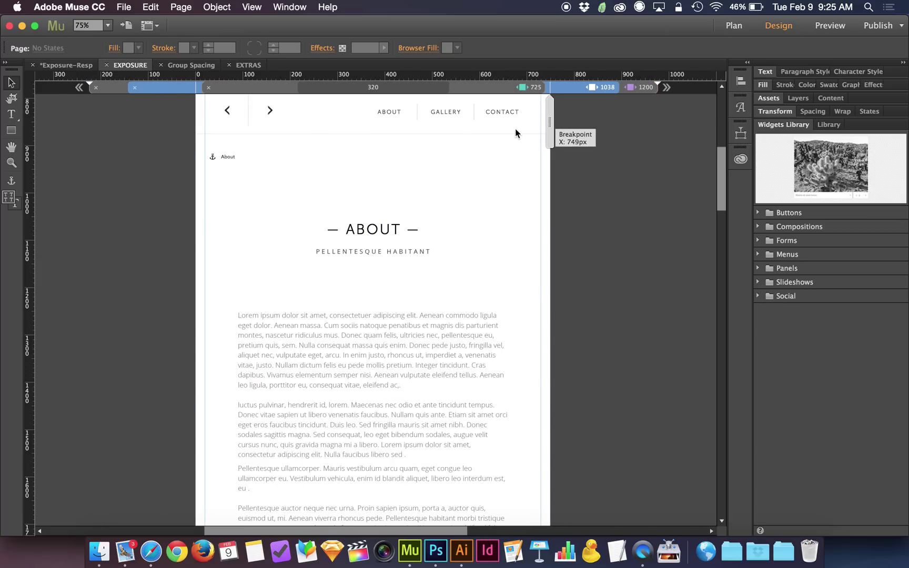
- Narrow the page to about 523 px, add a 514 px breakpoint, and hide the About text frame there
left_click_drag(515, 133, 492, 136)
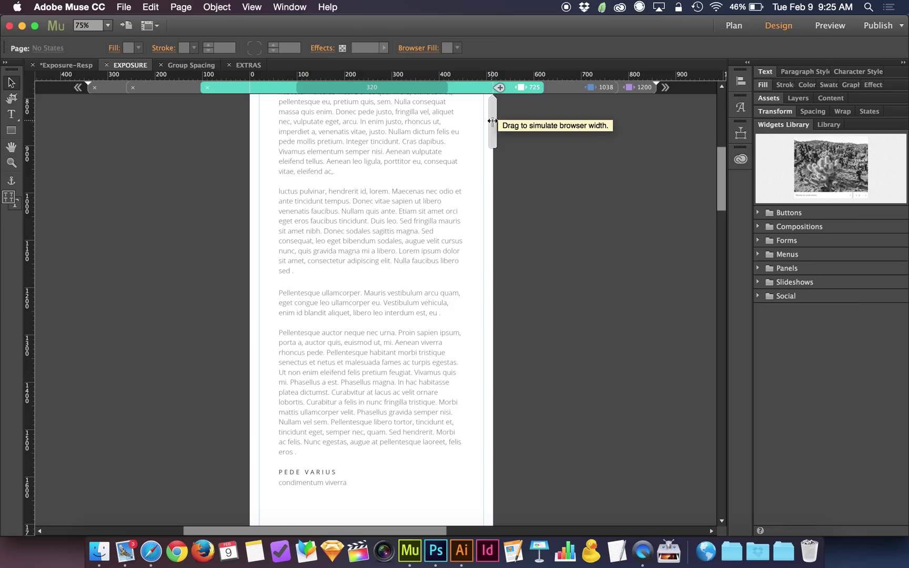
left_click(498, 87)
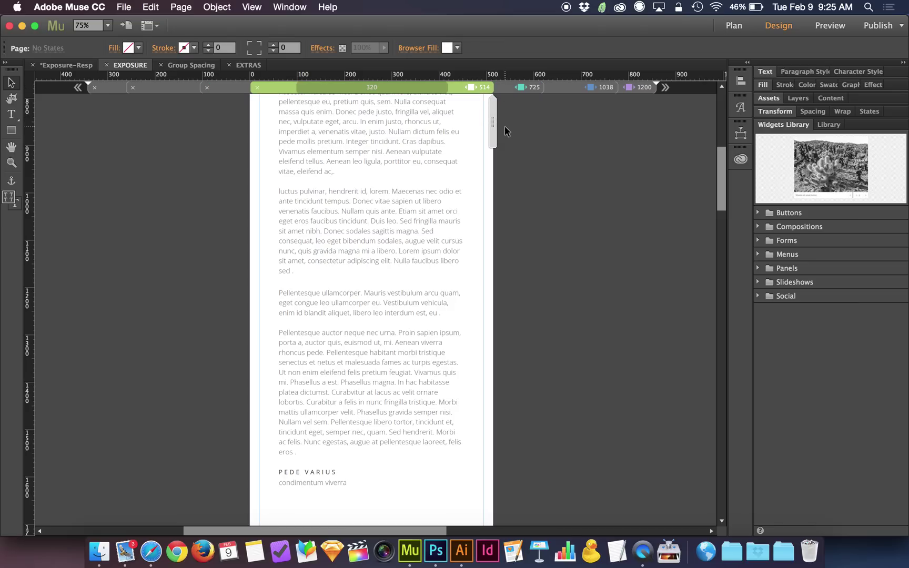
left_click(423, 154)
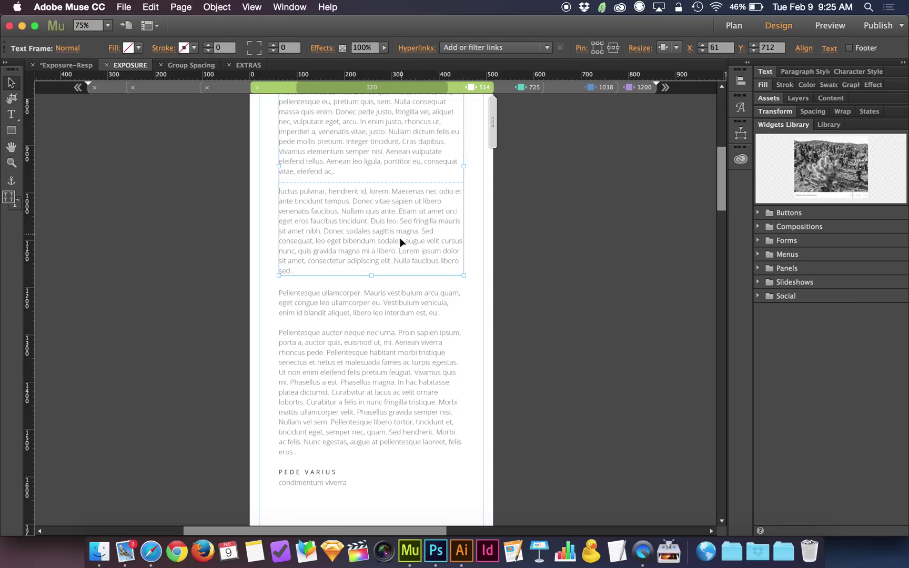
scroll(449, 234, "up", 5)
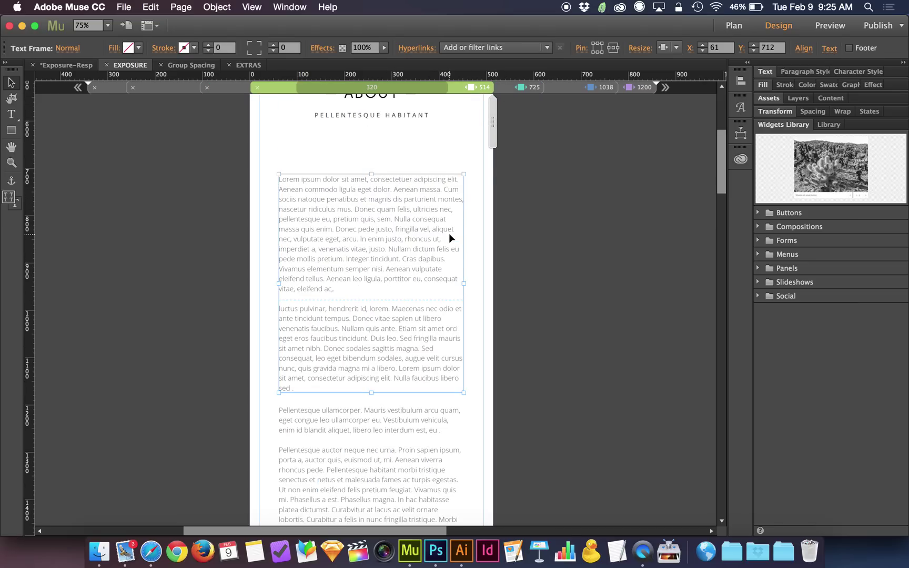
right_click(412, 224)
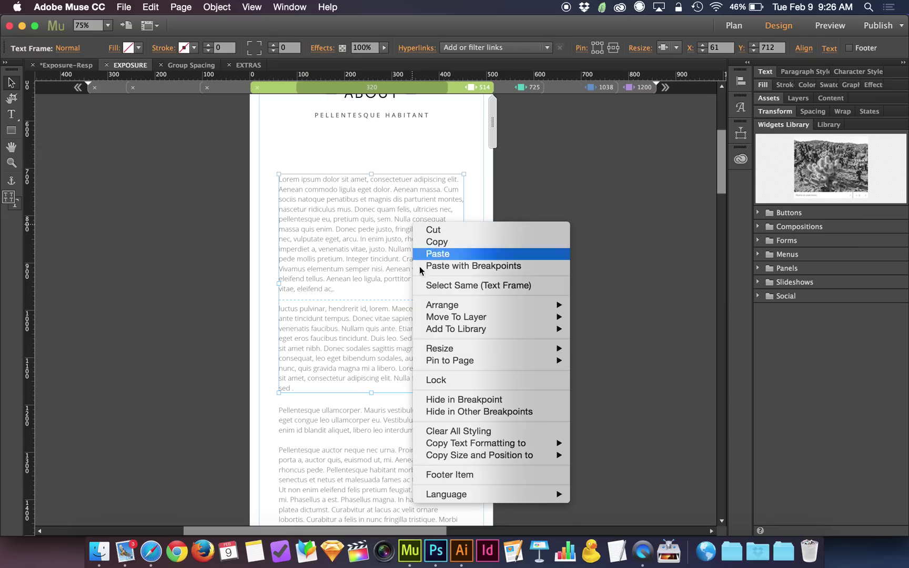
left_click(466, 400)
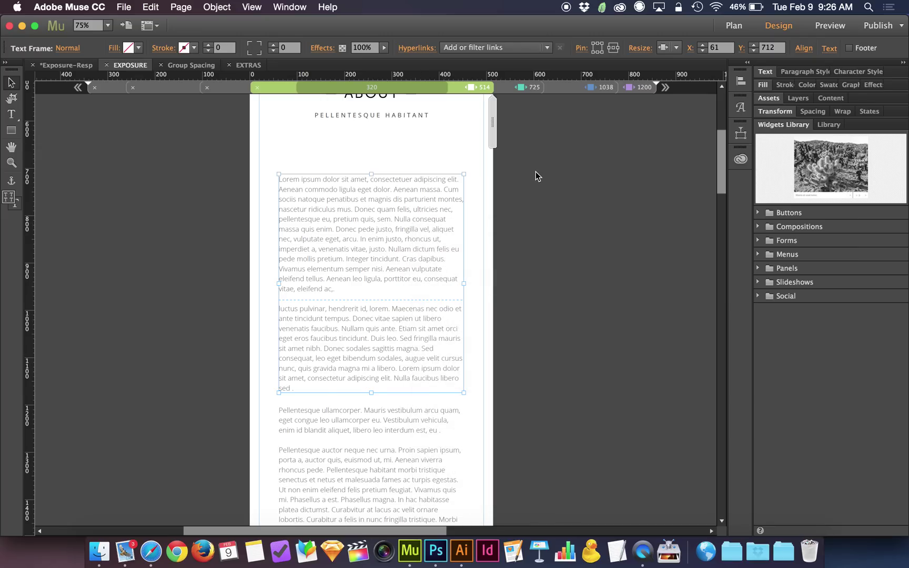
- Hide the gallery slideshow at the narrow breakpoint, then view the 725 breakpoint layout
scroll(535, 171, "up", 10)
scroll(535, 171, "down", 20)
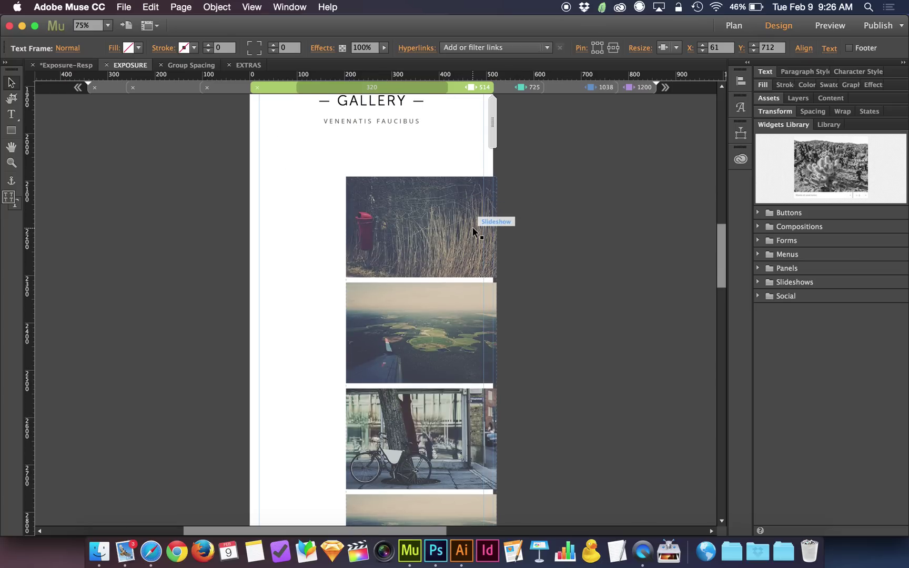
scroll(472, 226, "up", 5)
scroll(472, 232, "up", 3)
scroll(472, 232, "down", 6)
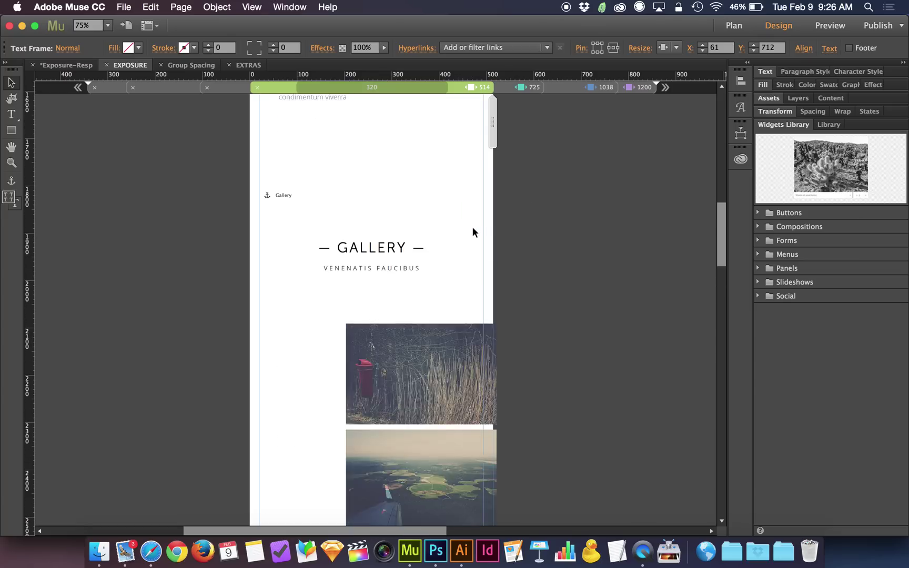
left_click(441, 284)
right_click(422, 286)
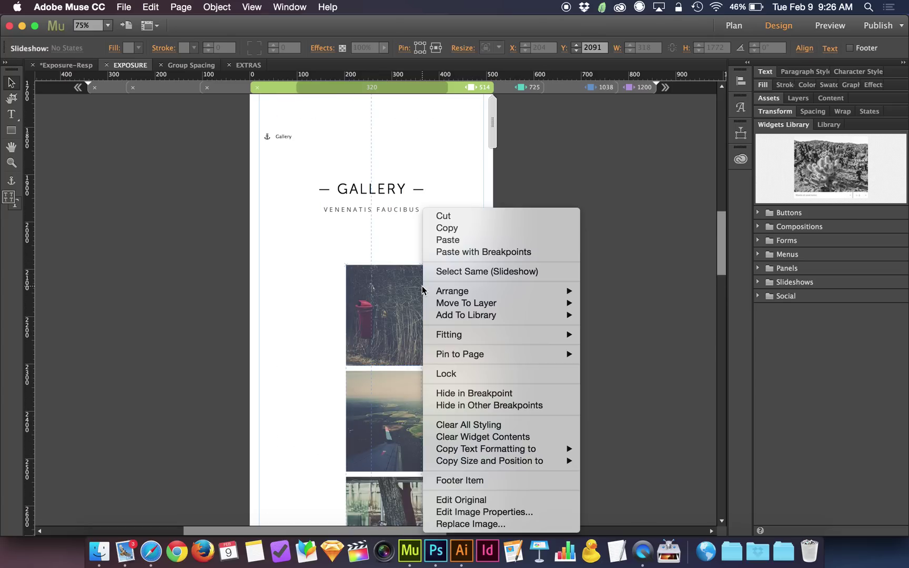
left_click(488, 395)
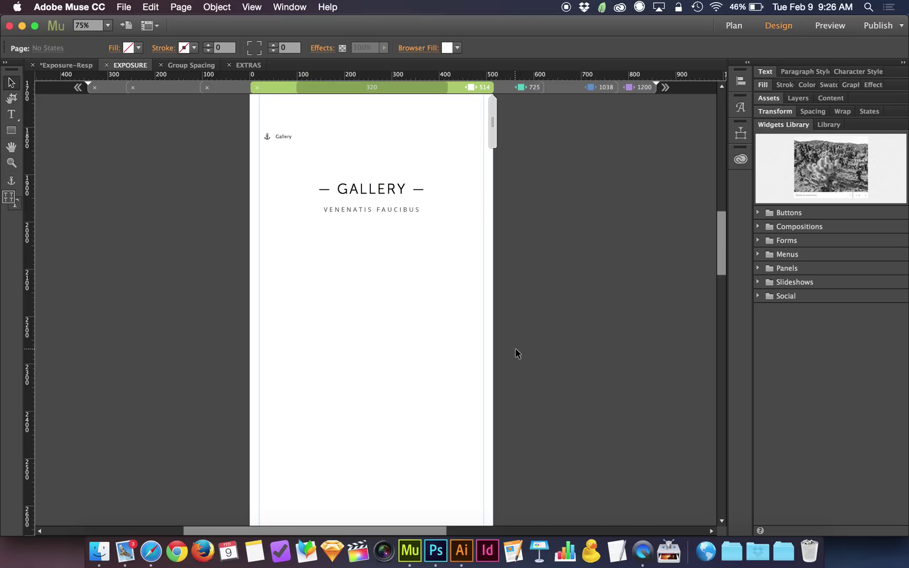
left_click(505, 87)
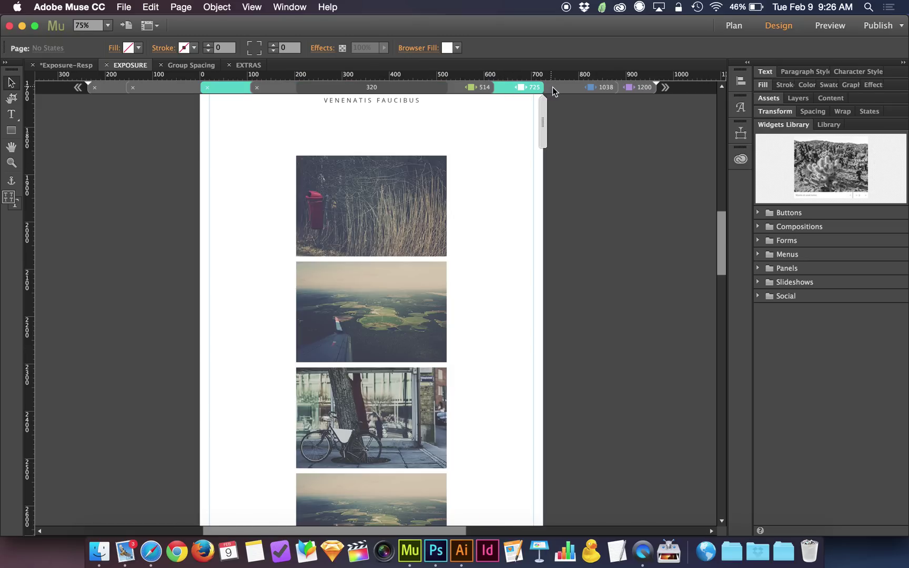
- Preview the 1038, 1200 and 725 breakpoint layouts, ending on the narrowest phone layout
left_click(610, 87)
left_click(641, 87)
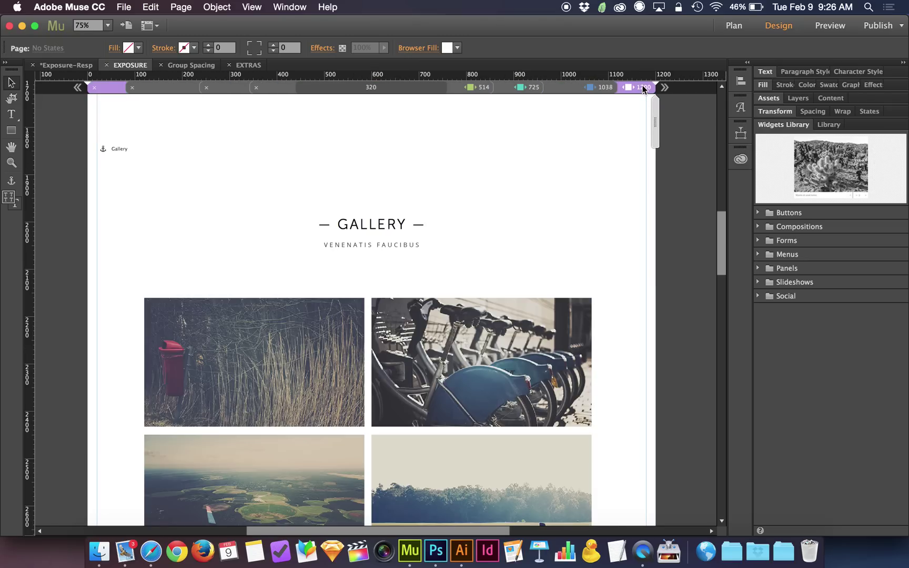
left_click(578, 86)
left_click(497, 88)
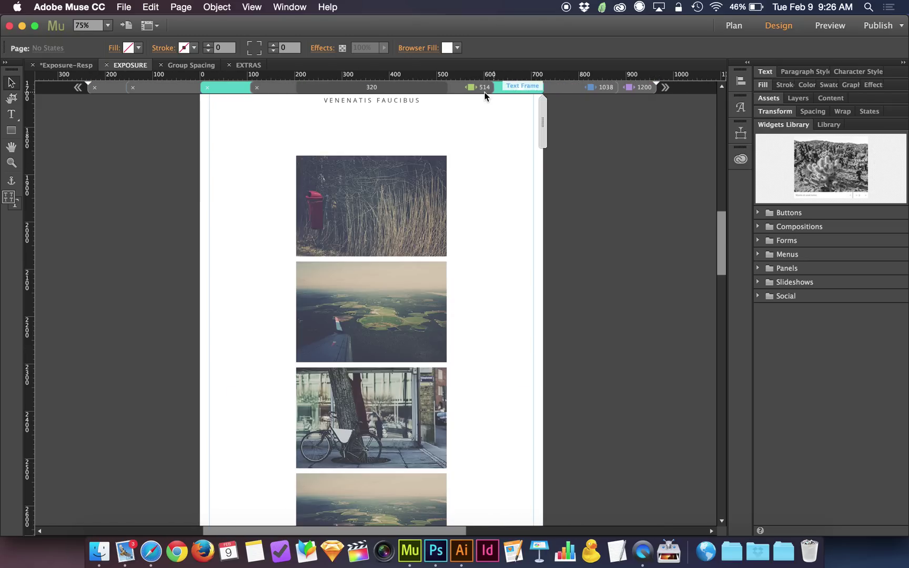
left_click(459, 90)
- Select the About body text frame and show its Transform values: X 61, Y 712, W 391, H 462
scroll(511, 207, "up", 10)
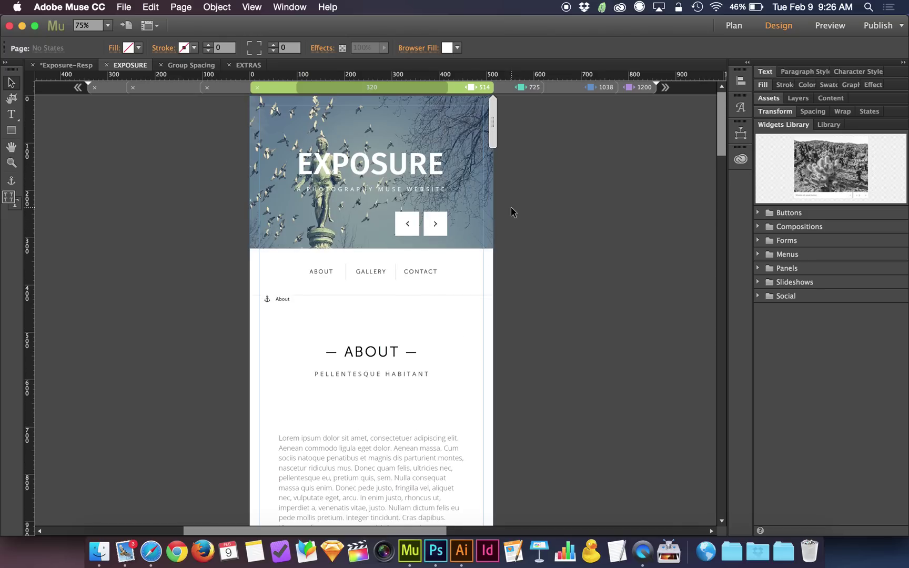
scroll(511, 206, "down", 4)
left_click(416, 290)
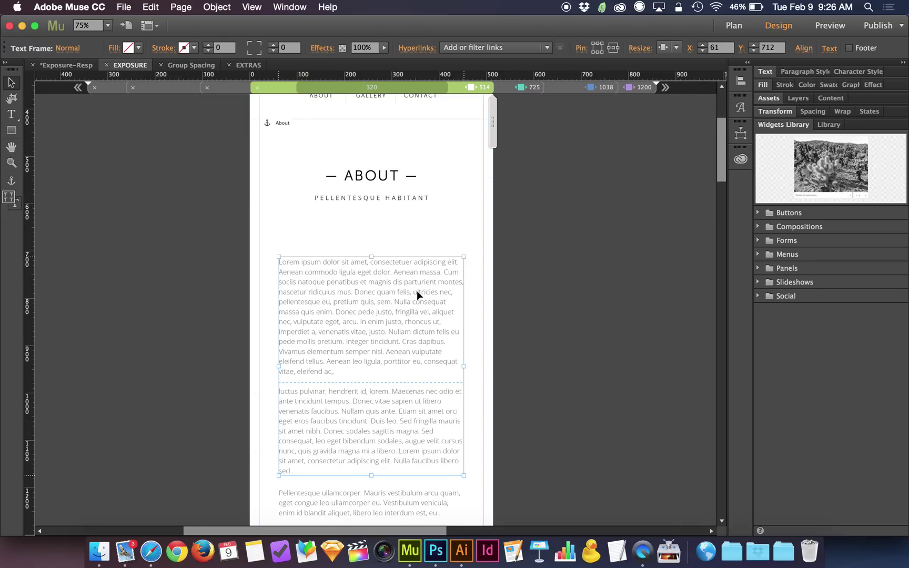
left_click(771, 112)
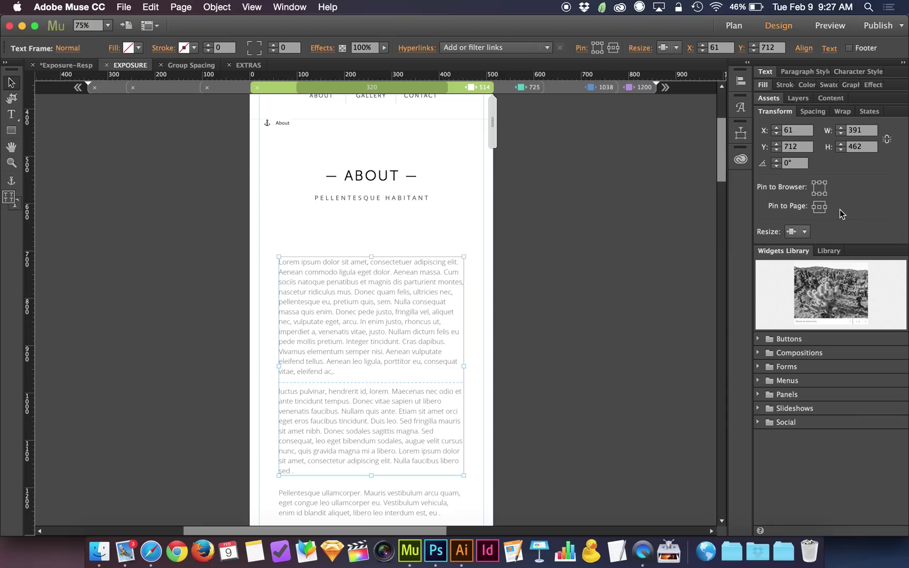
- Snap the ABOUT / GALLERY / CONTACT menu to the page's right edge, then widen the page
scroll(552, 136, "up", 5)
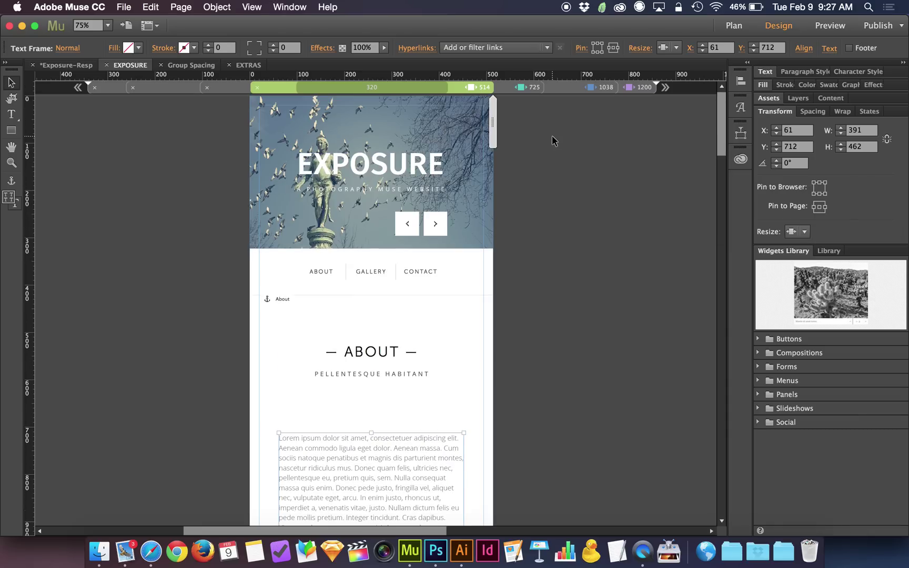
left_click(411, 276)
left_click_drag(403, 272, 442, 272)
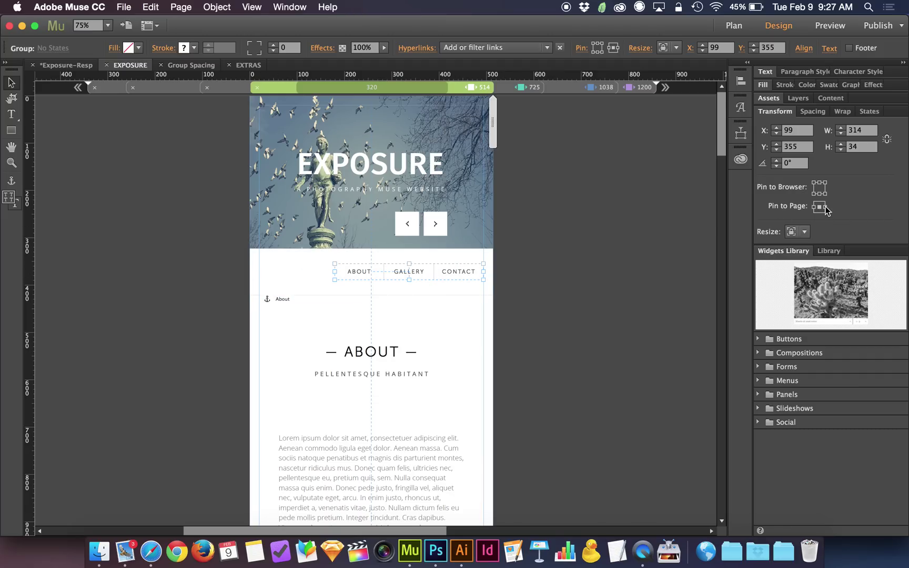
left_click(519, 291)
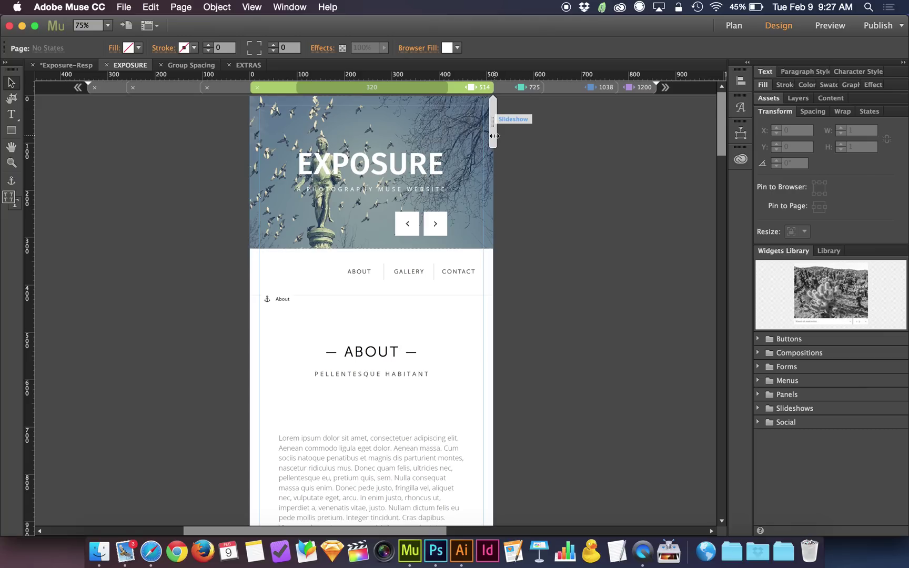
left_click_drag(492, 122, 564, 123)
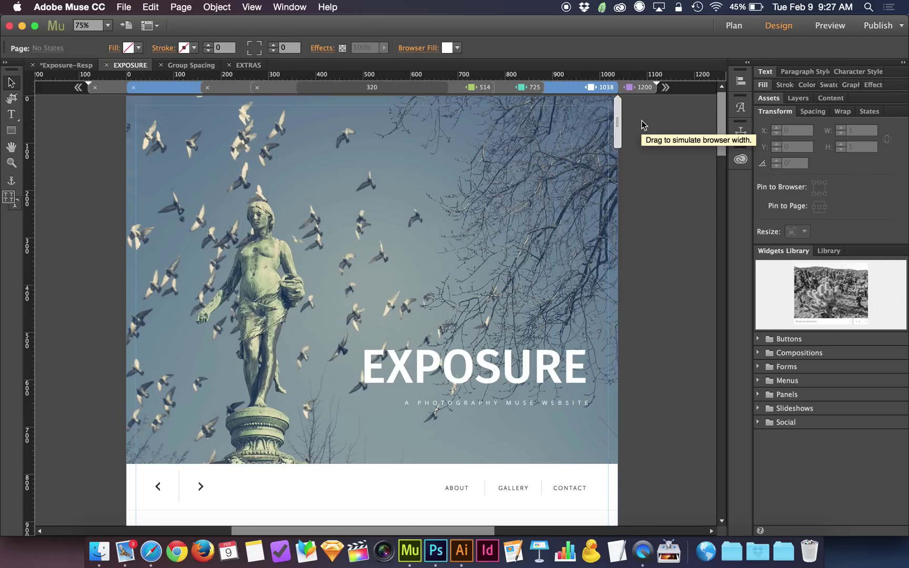
- Widen the page to the 1200 breakpoint, then switch to the Group Spacing page and select MORE ABOUT US
left_click_drag(621, 118, 651, 118)
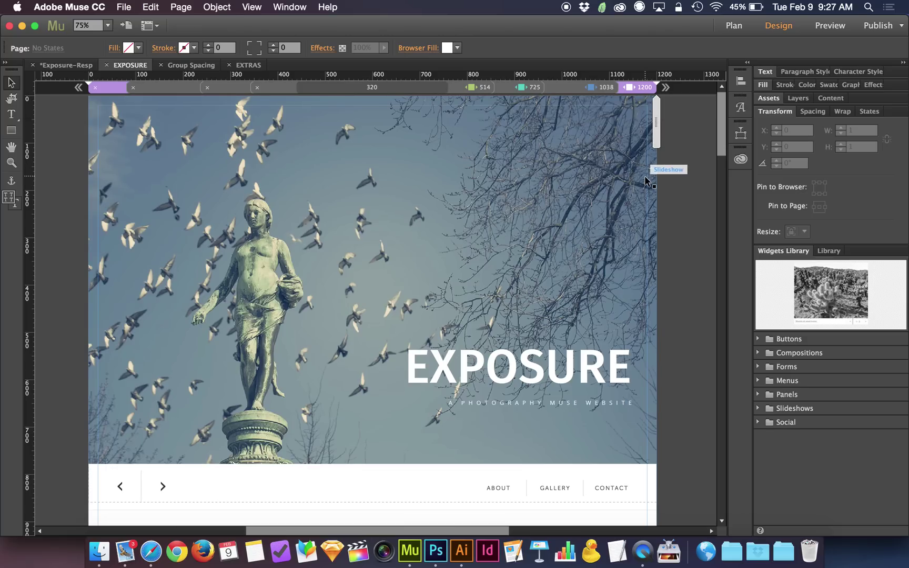
scroll(663, 185, "down", 7)
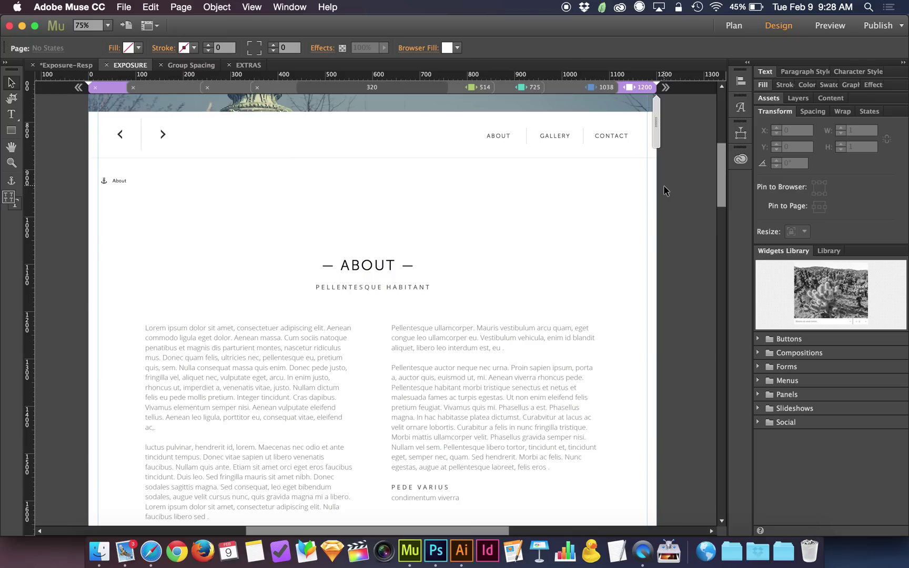
scroll(664, 186, "down", 3)
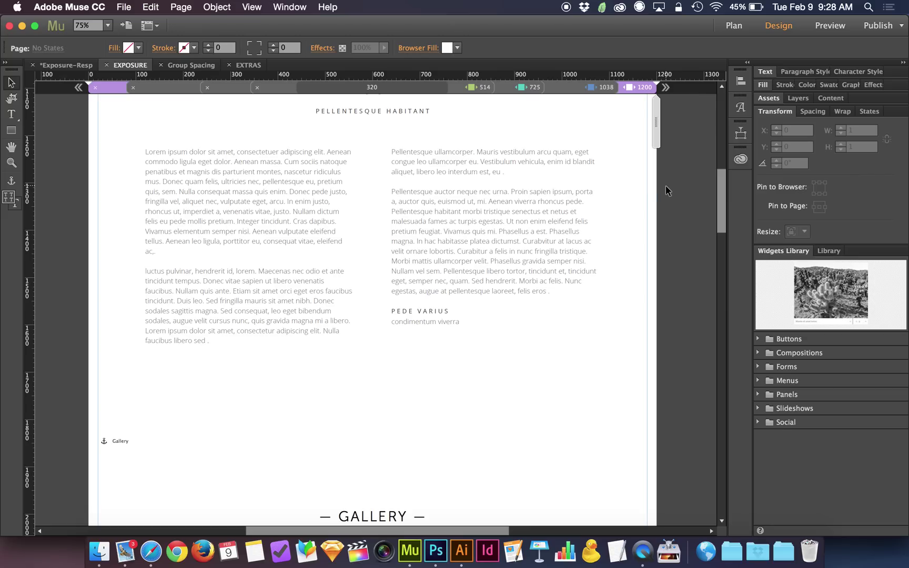
left_click(192, 64)
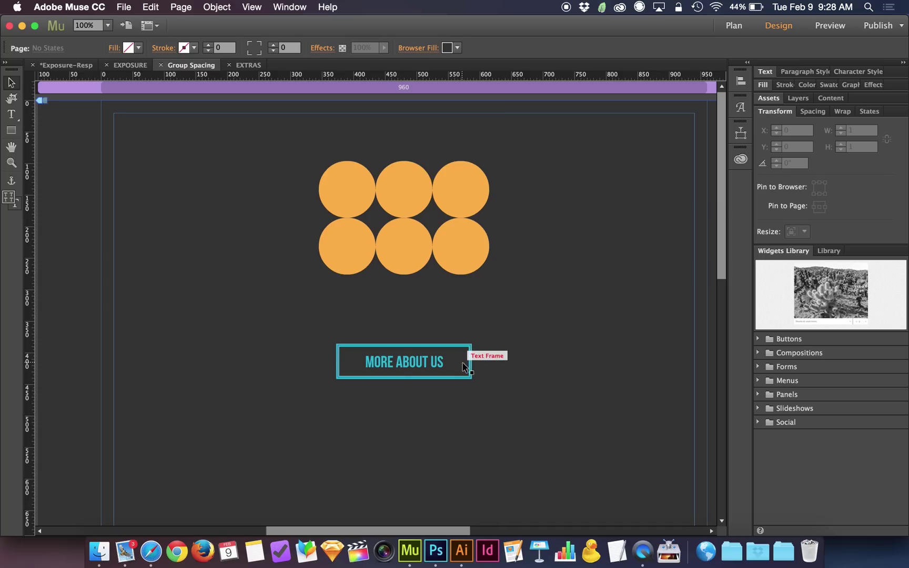
left_click(466, 367)
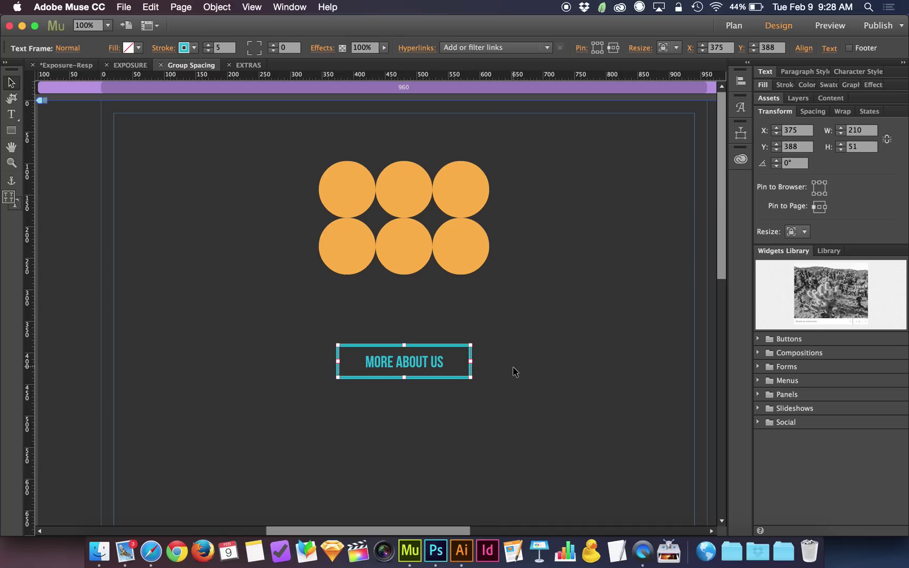
- Preview the Group Spacing page in Safari, then return to Muse and reselect the MORE ABOUT US button
left_click(514, 371)
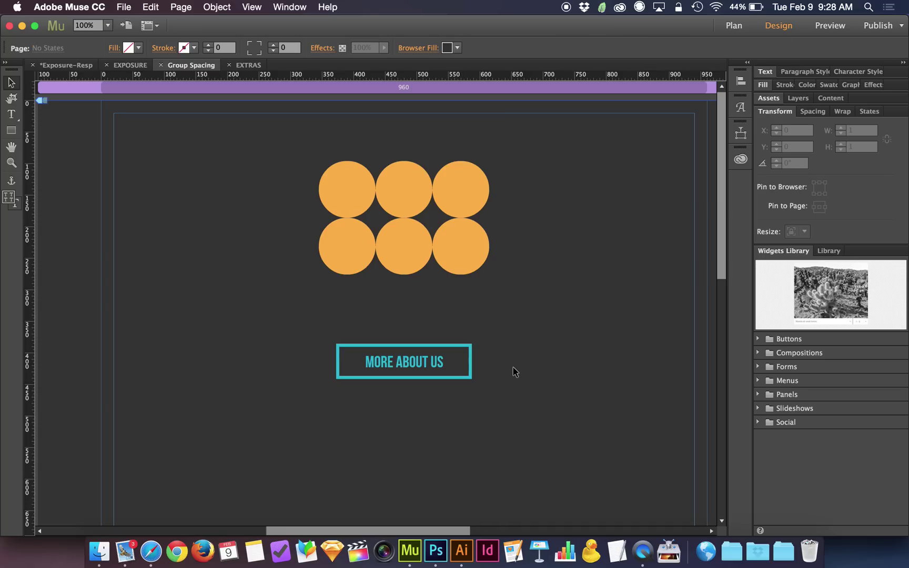
key("super+shift+e")
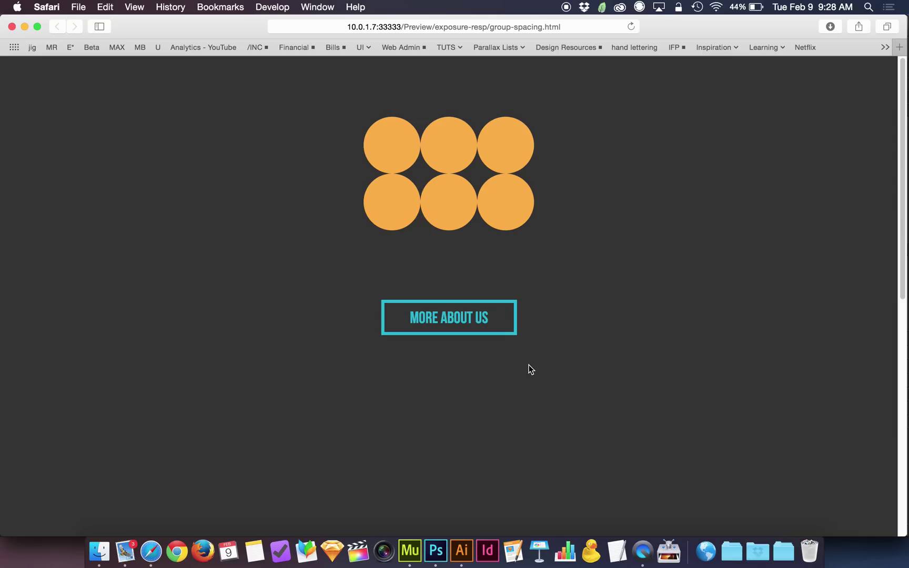
key("super+Tab")
left_click(432, 351)
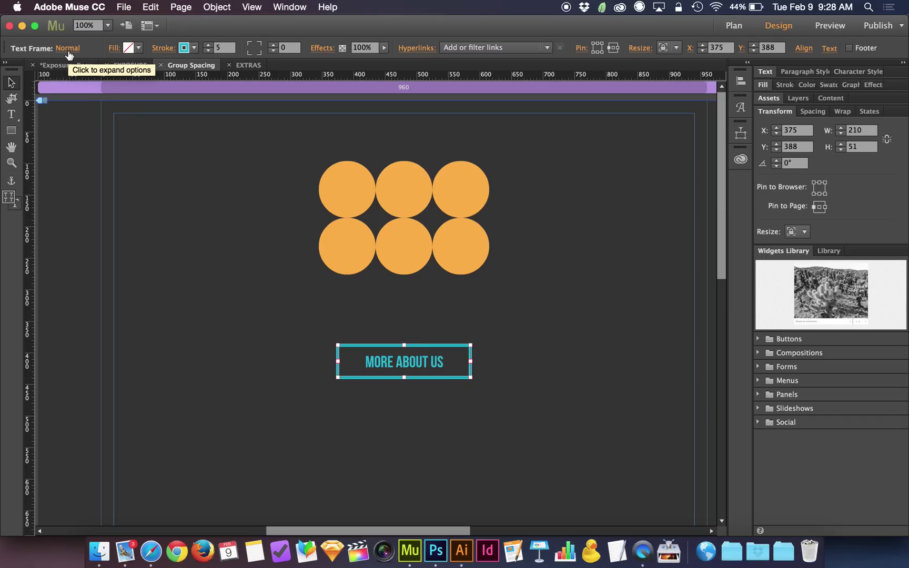
- Give the MORE ABOUT US button's Rollover state a Fade transition lasting 0.3 s
left_click(68, 49)
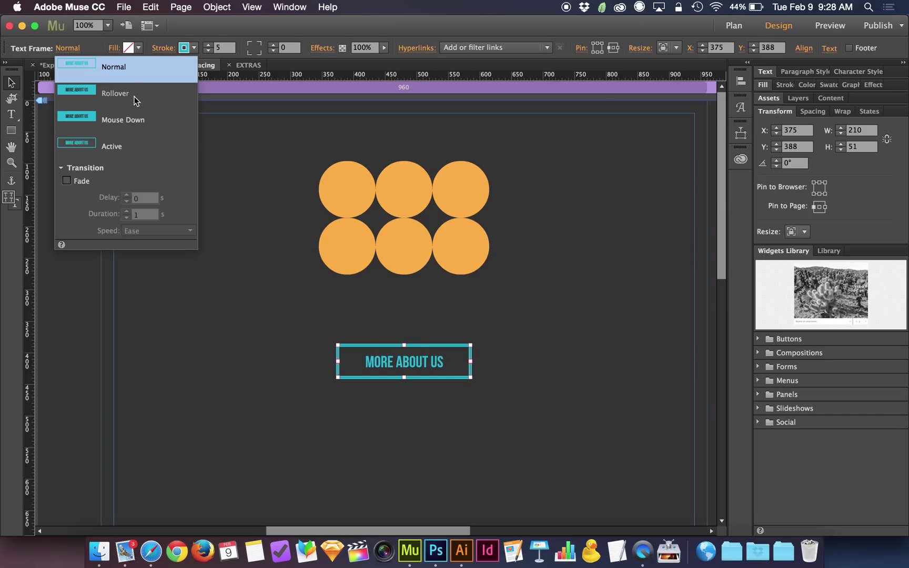
left_click(134, 97)
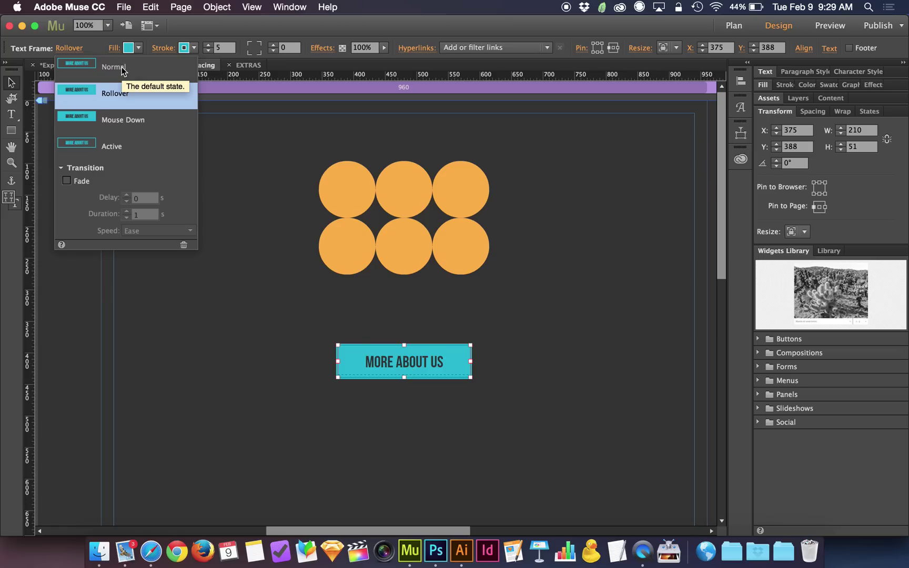
left_click(62, 169)
left_click(62, 168)
left_click(62, 169)
left_click(61, 168)
left_click(61, 168)
left_click(62, 169)
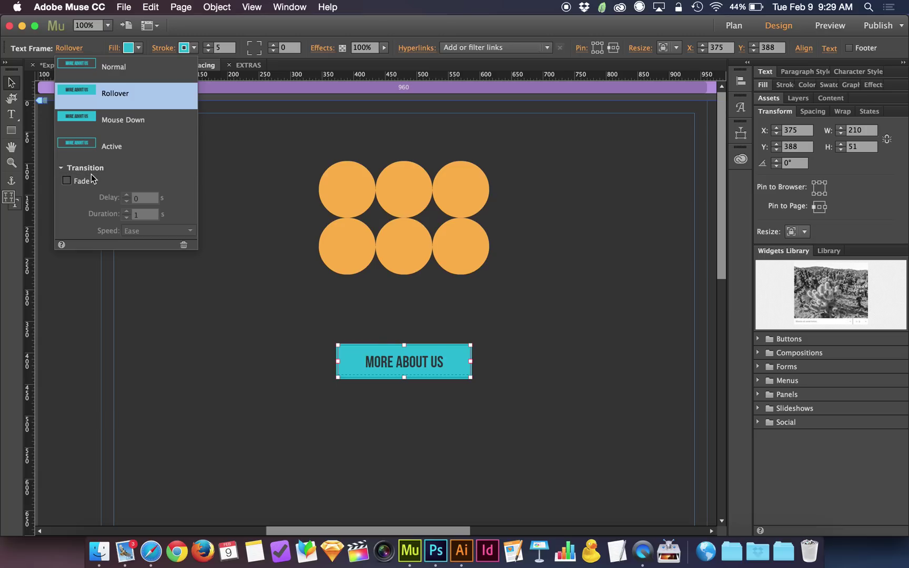
left_click(66, 180)
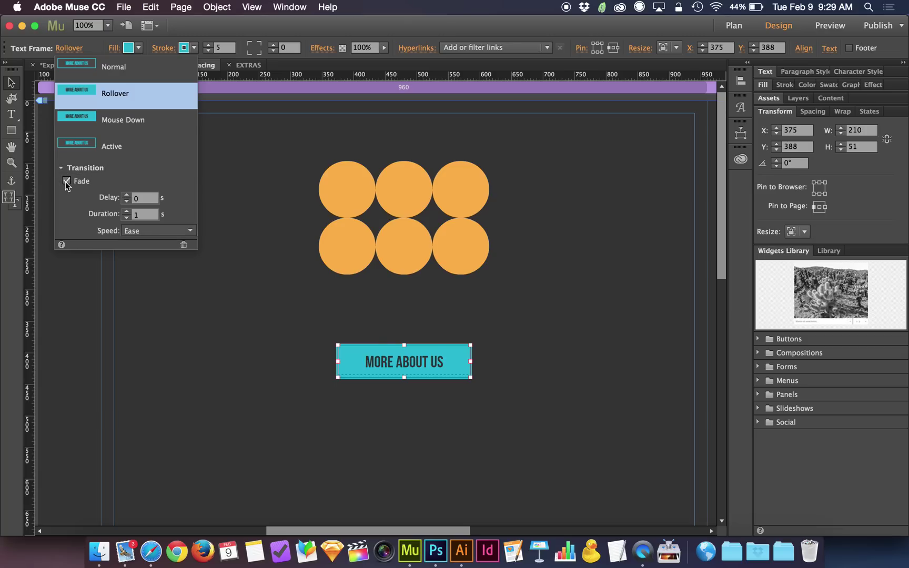
left_click(126, 218)
left_click(168, 229)
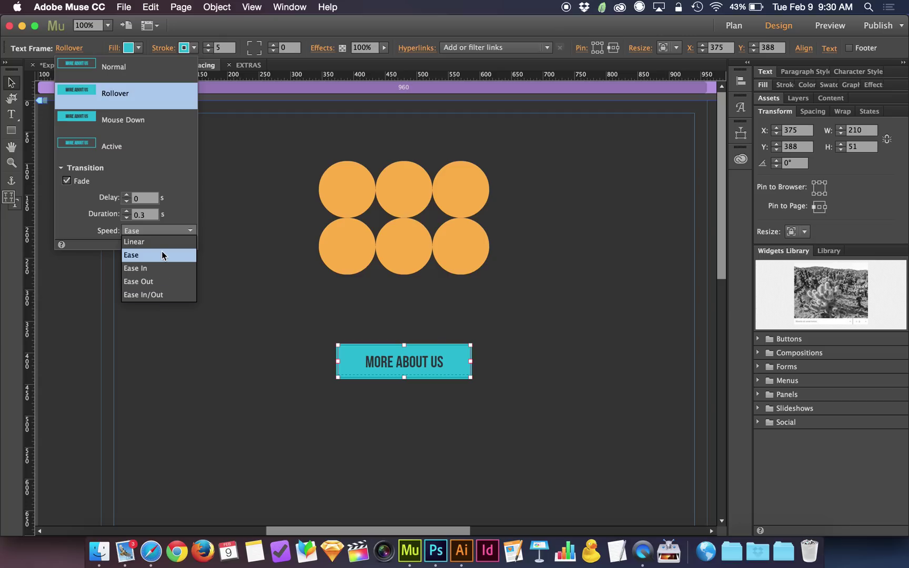
- Set the Rollover fade speed to Ease In/Out, keeping the 0.3 s duration
left_click(160, 296)
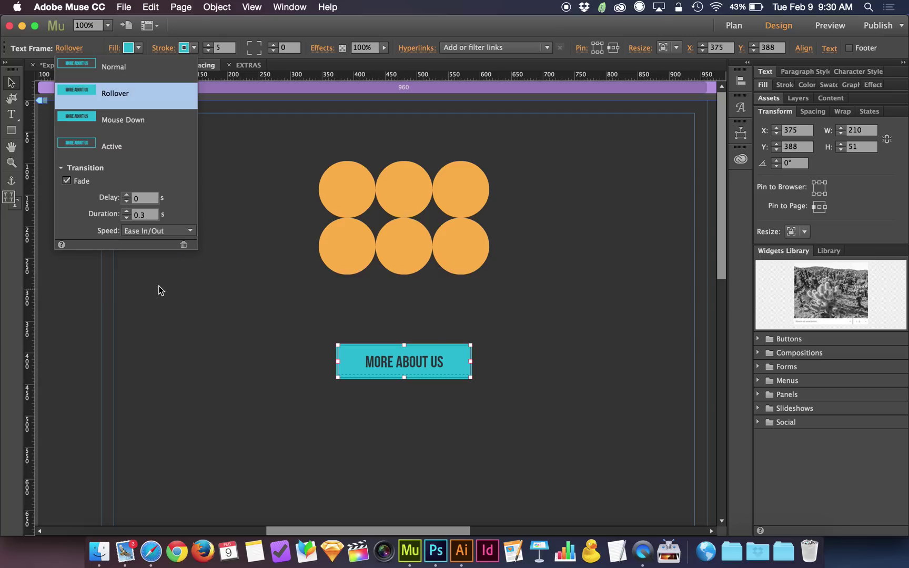
left_click(136, 232)
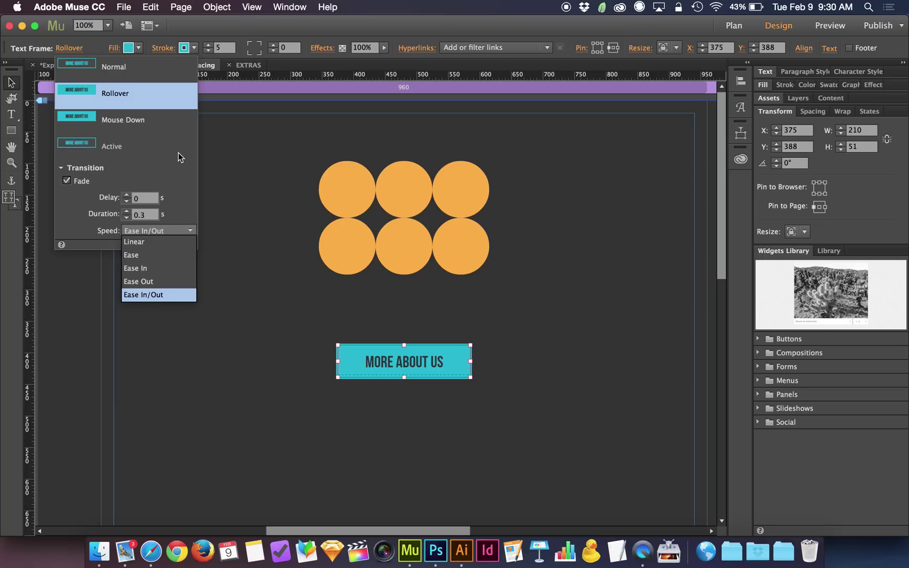
left_click(174, 231)
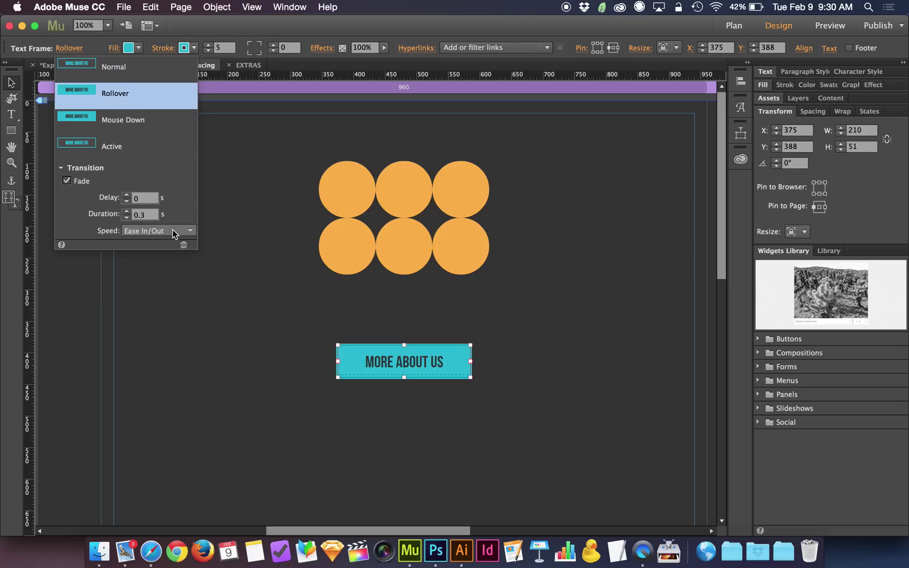
left_click(173, 230)
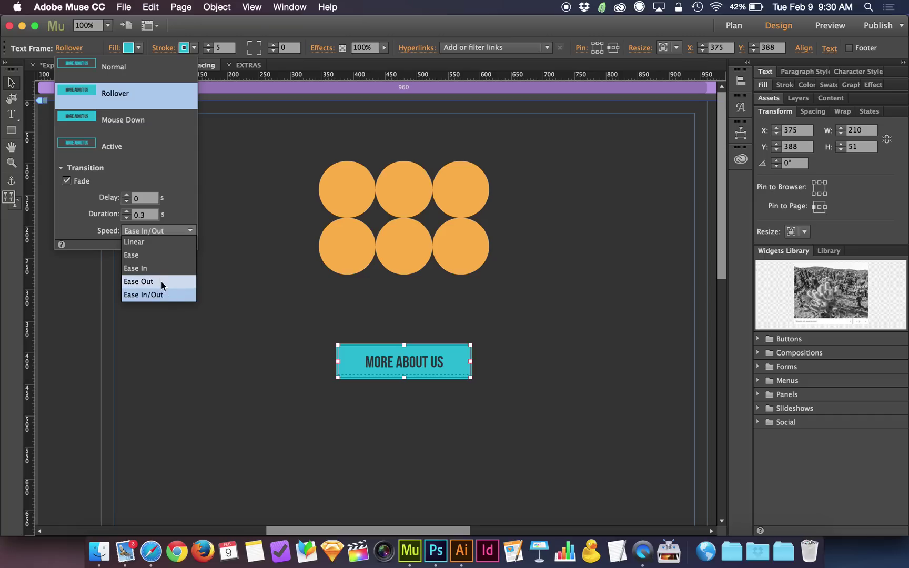
left_click(163, 296)
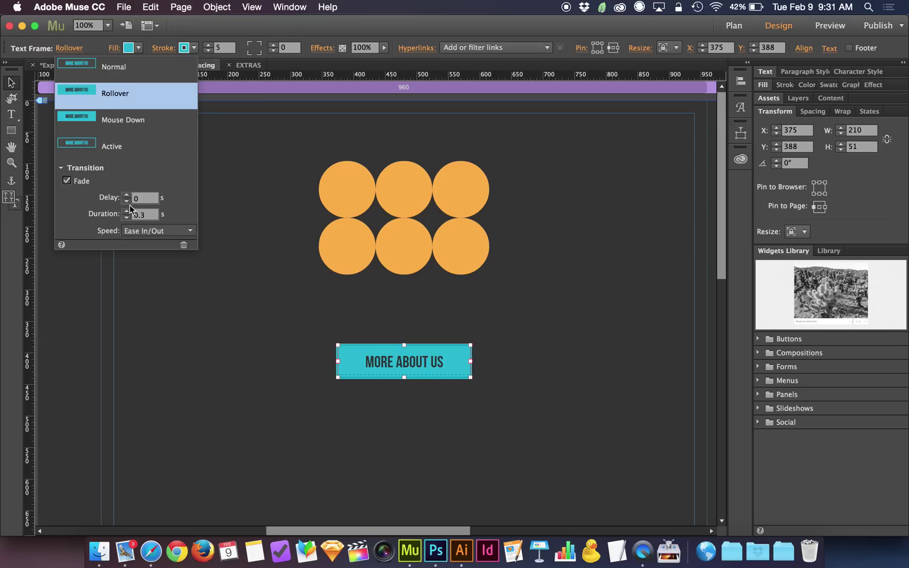
- Preview the page in Safari to check the MORE ABOUT US hover fade, then return to Muse
left_click(192, 385)
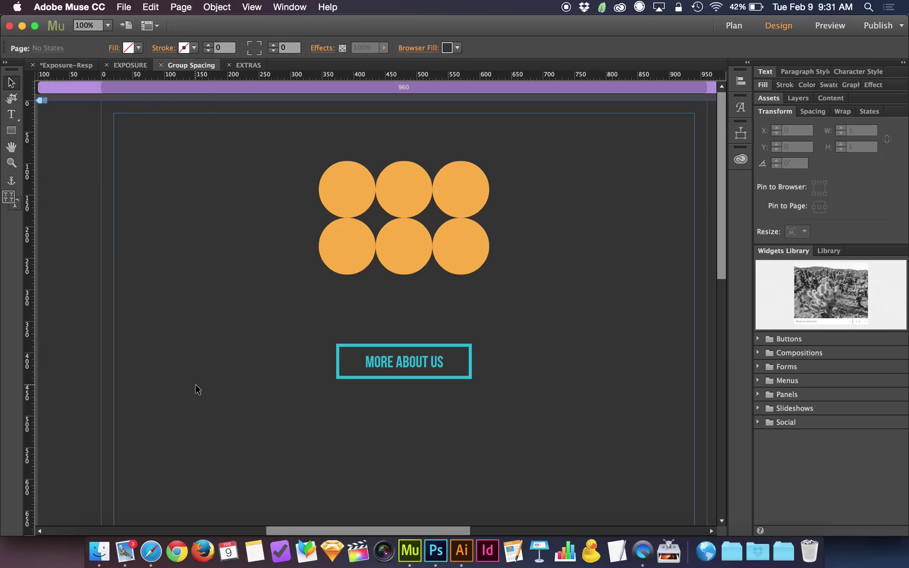
key("super+shift+e")
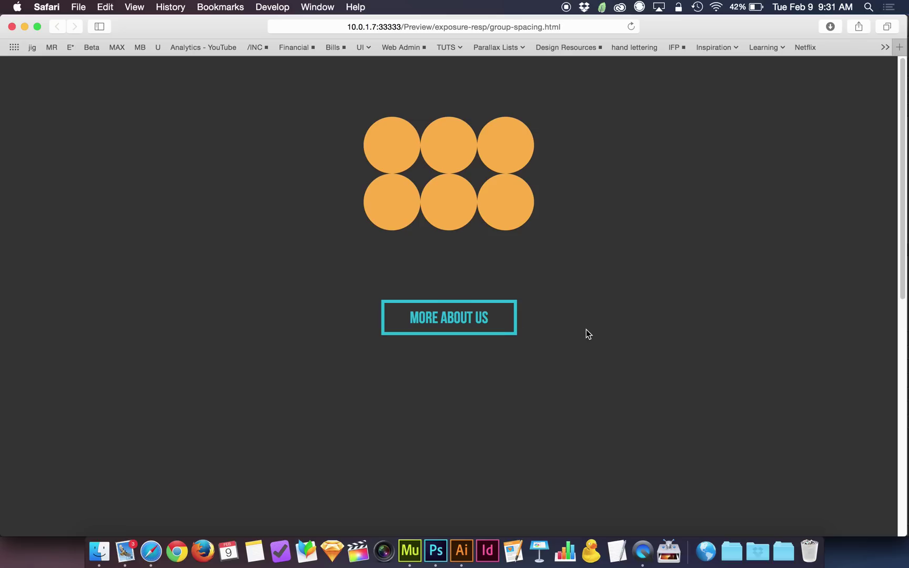
key("super+Tab")
- Turn on a fade transition for the More About Us button's Normal state
left_click(414, 359)
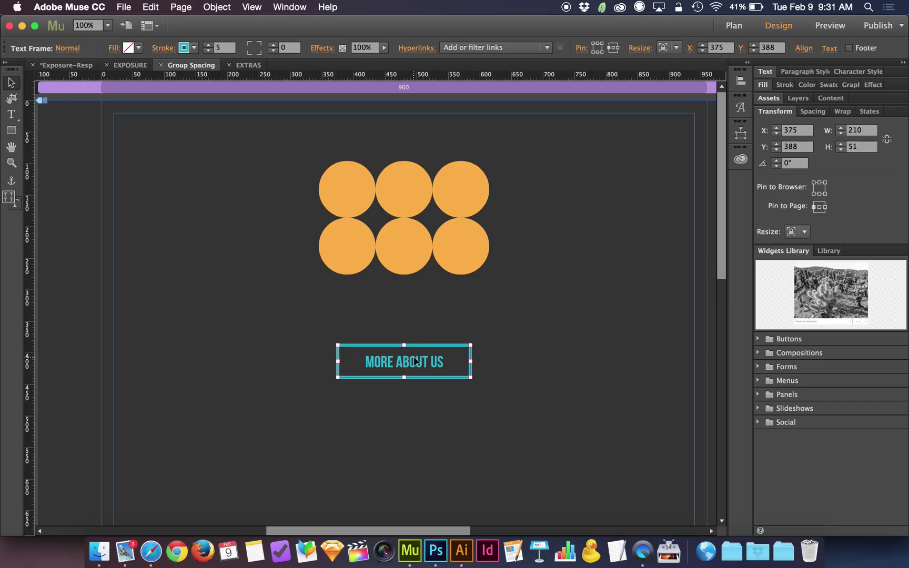
left_click(68, 48)
left_click(97, 102)
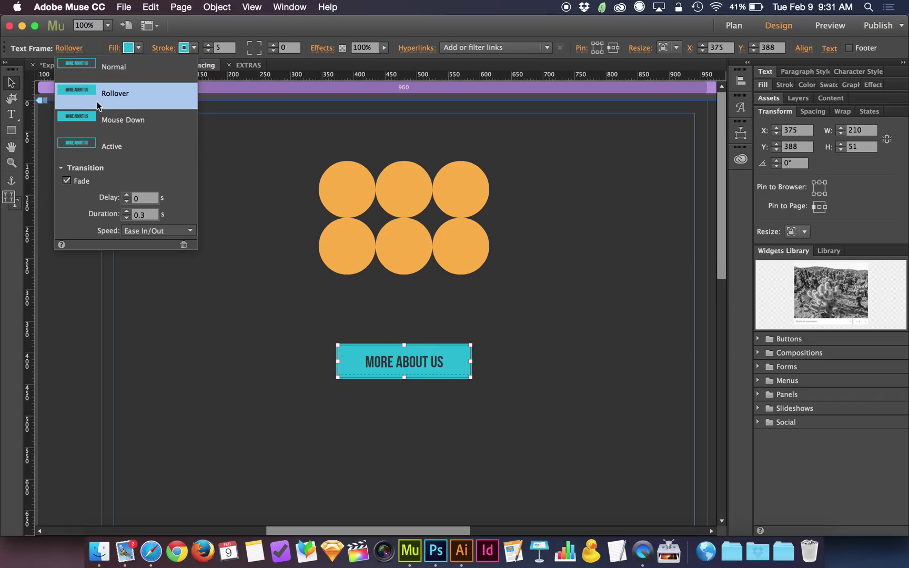
mouse_move(126, 101)
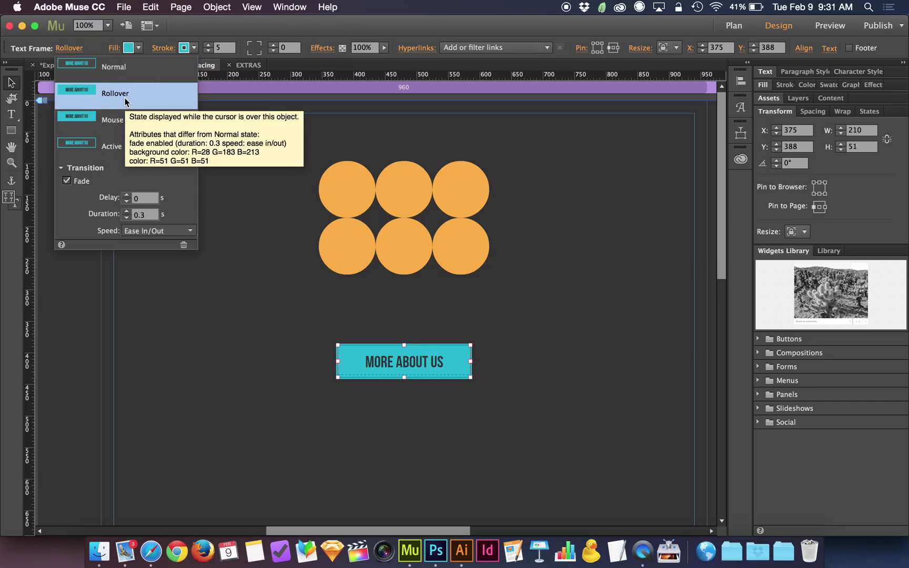
left_click(134, 70)
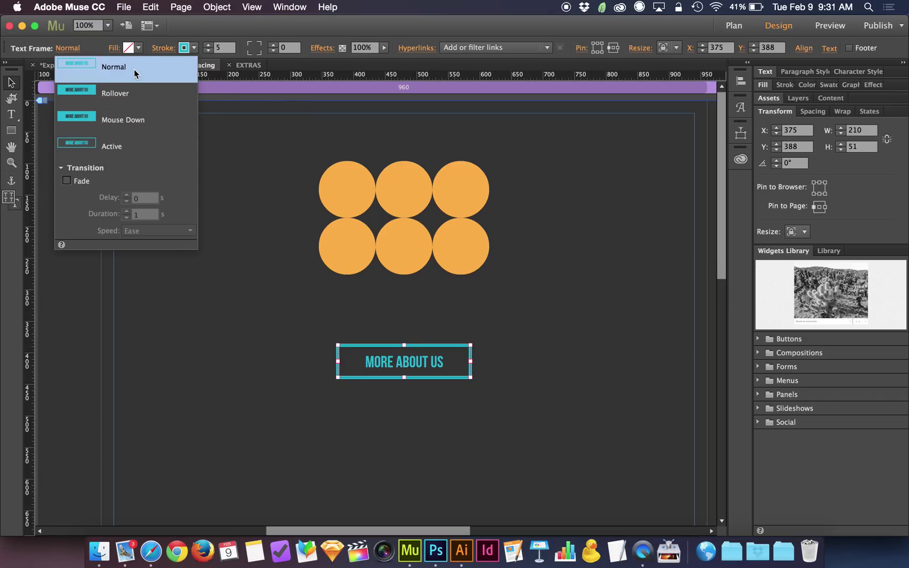
left_click(79, 183)
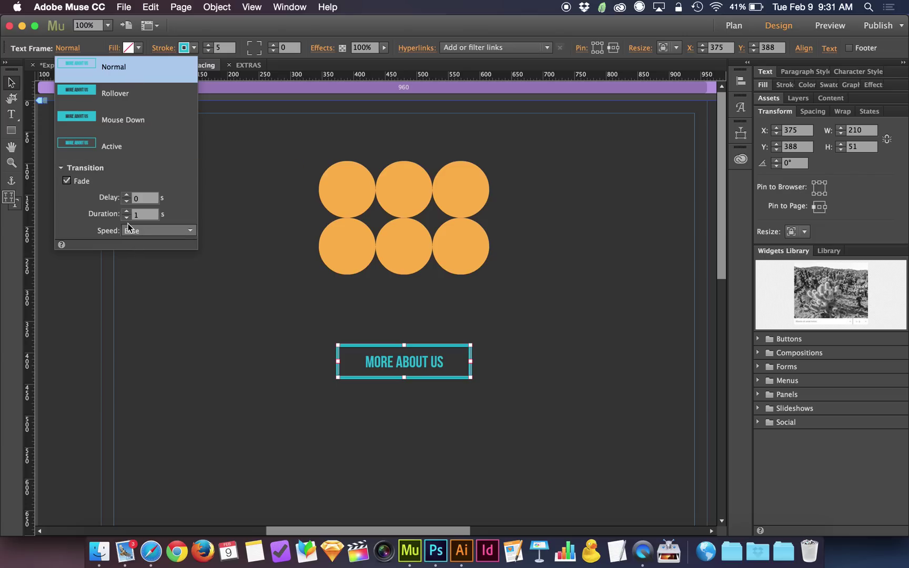
- Shorten the button's Rollover fade duration to 0.2 s and deselect it
left_click(132, 103)
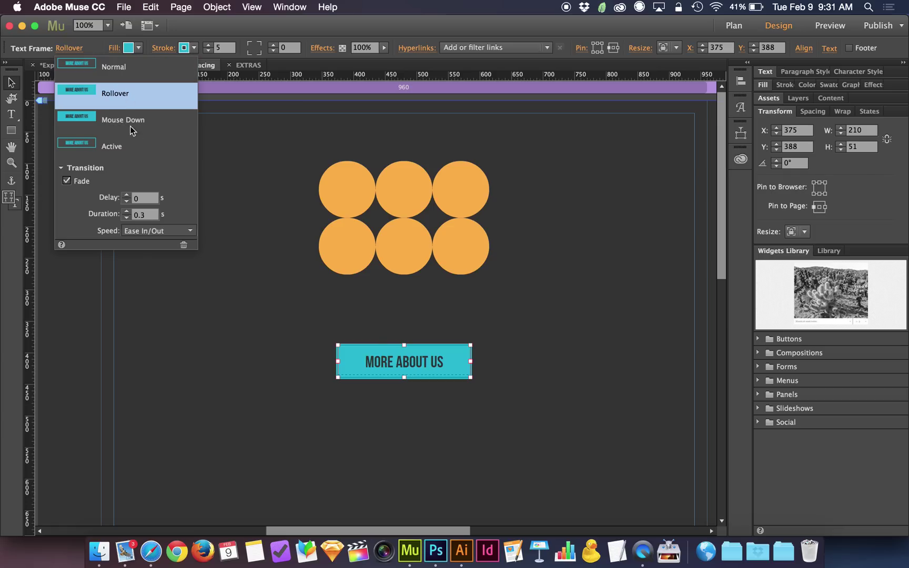
left_click(127, 217)
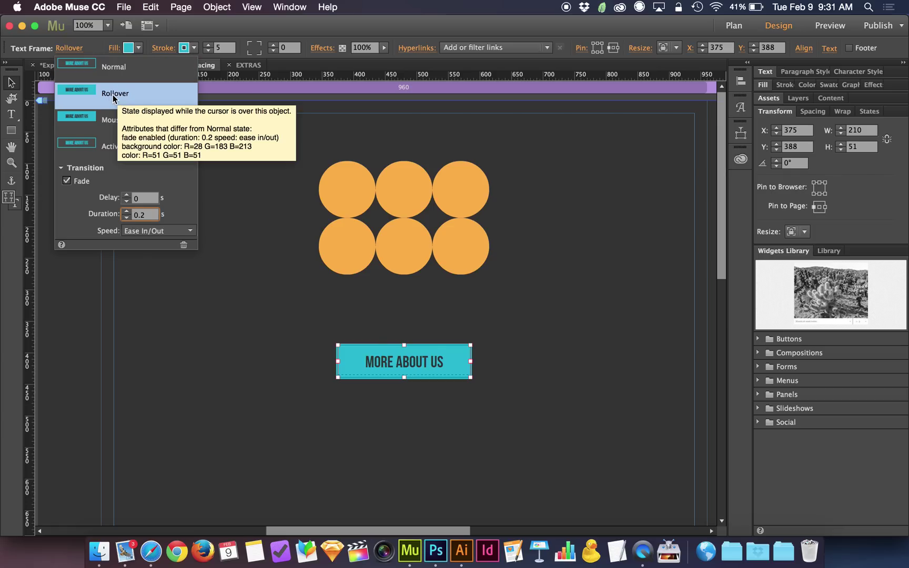
left_click(118, 68)
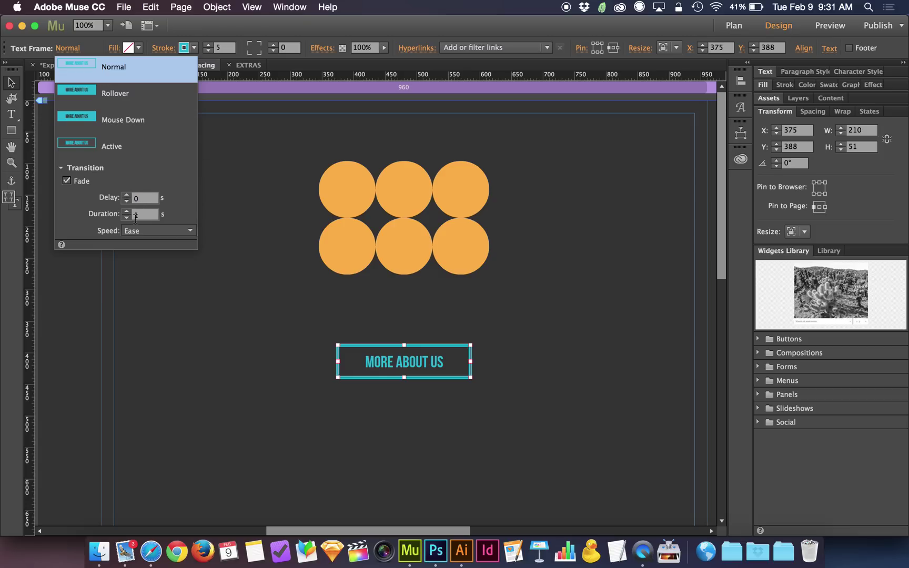
left_click(270, 393)
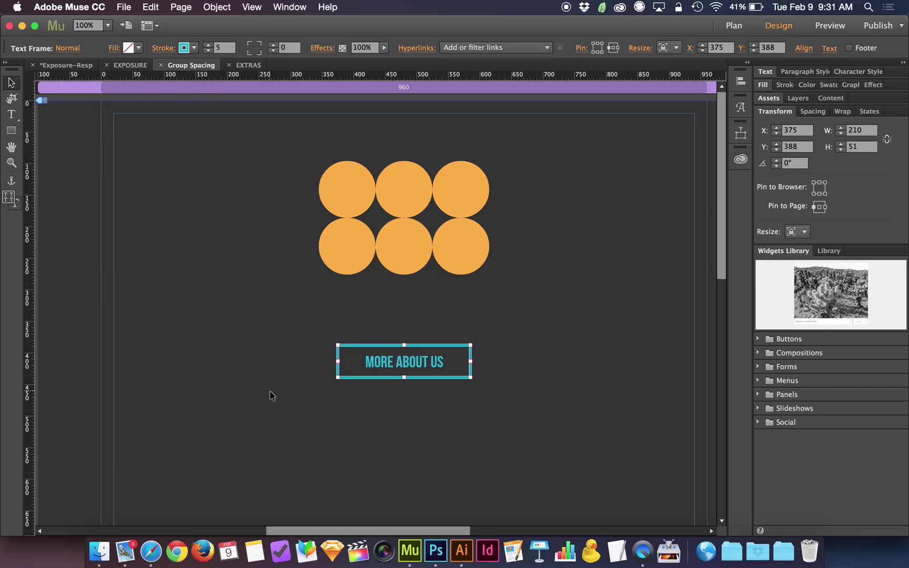
left_click(284, 395)
- Test the revised button fades in the Safari preview, then back in Muse select the six circles
key("super+alt+e")
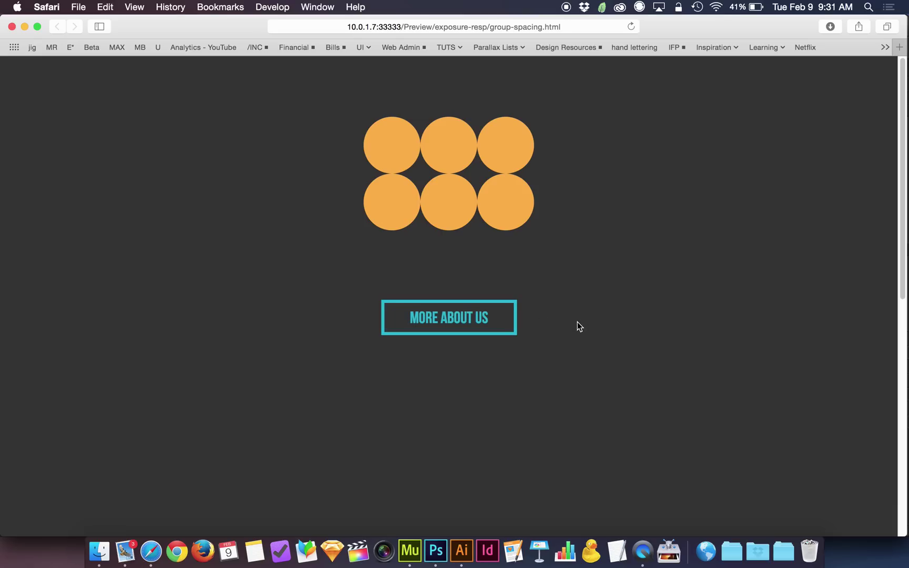
key("super+Tab")
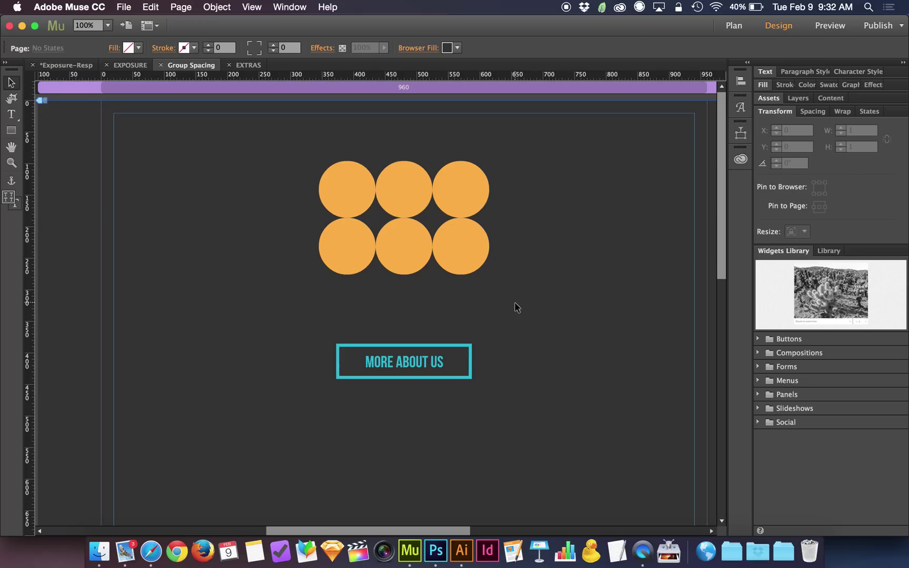
left_click_drag(514, 304, 339, 194)
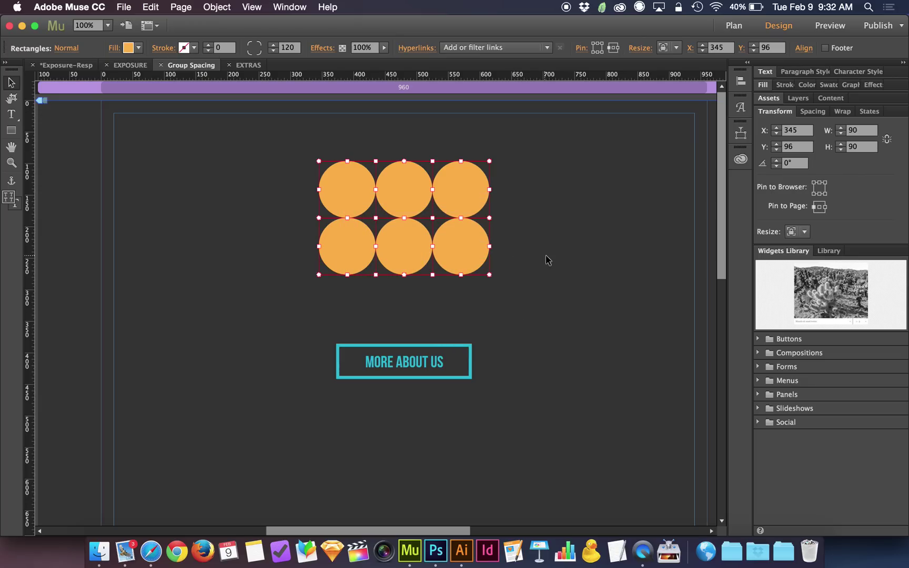
- Widen the gaps between the circles' columns and rows, then shift the group left to X 319, Y 94
left_click(546, 260)
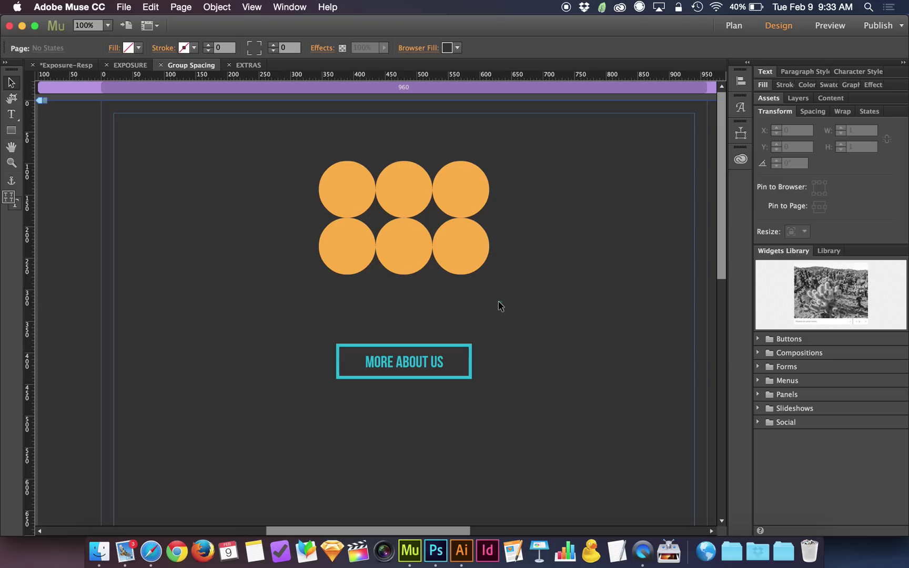
left_click_drag(502, 303, 319, 180)
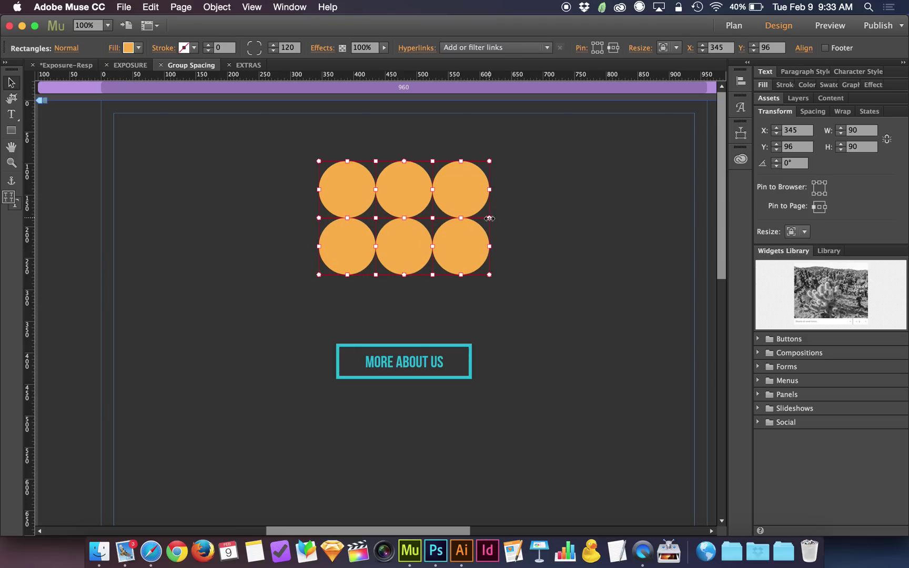
left_click_drag(489, 218, 550, 220)
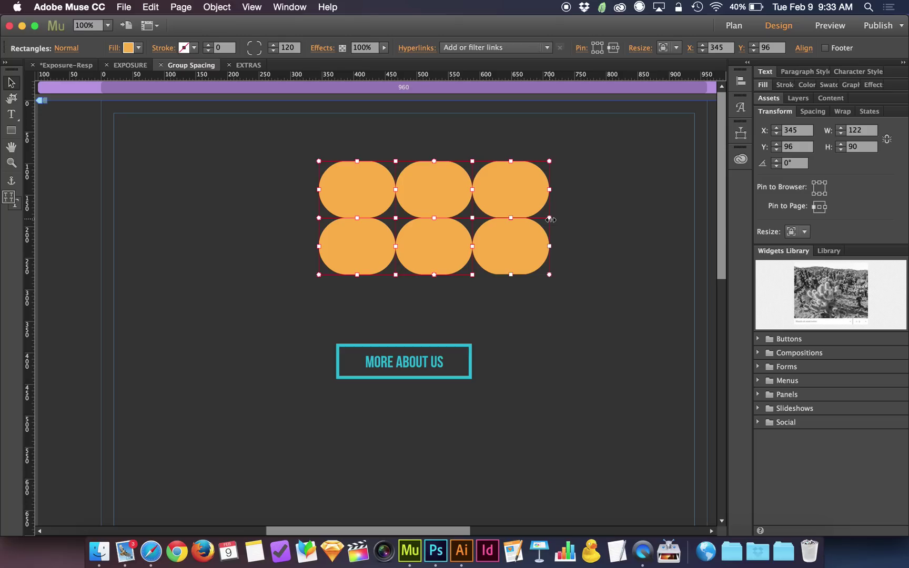
key("super+z")
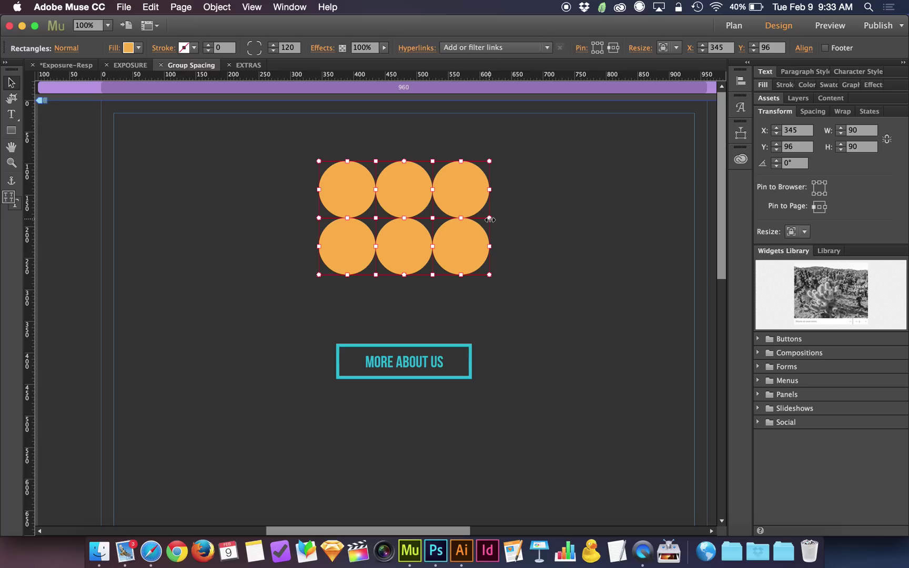
left_click_drag(490, 219, 522, 219)
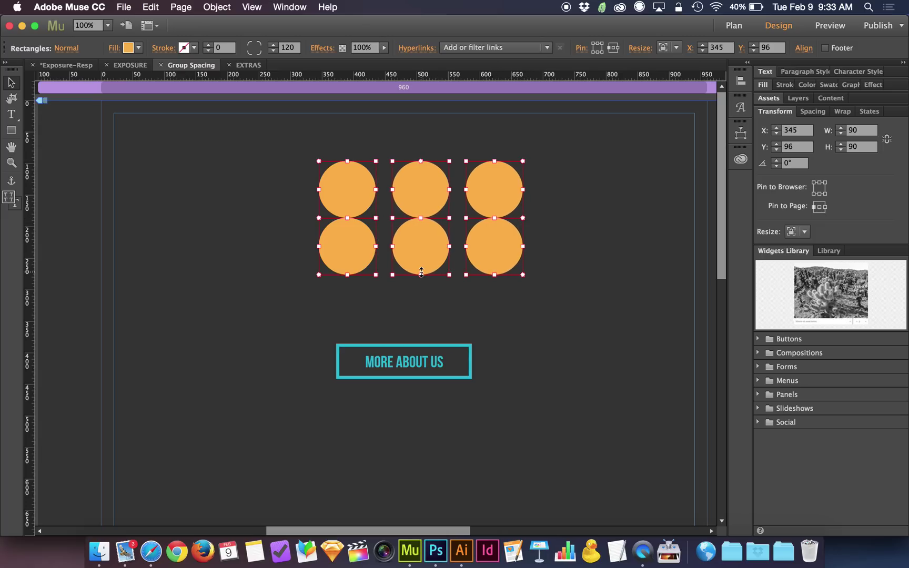
mouse_move(421, 272)
left_mouse_down()
mouse_move(421, 298)
mouse_move(419, 289)
left_mouse_up()
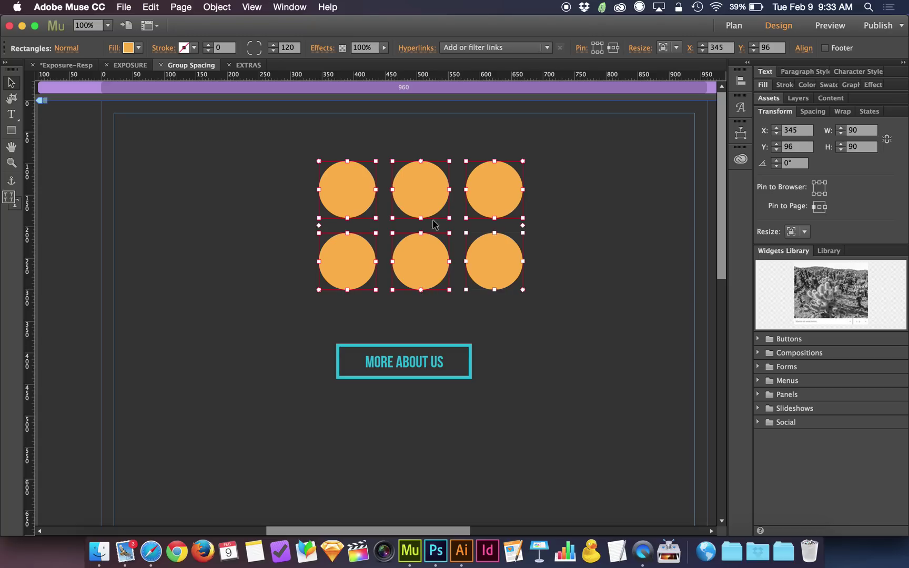
left_click_drag(426, 202, 413, 205)
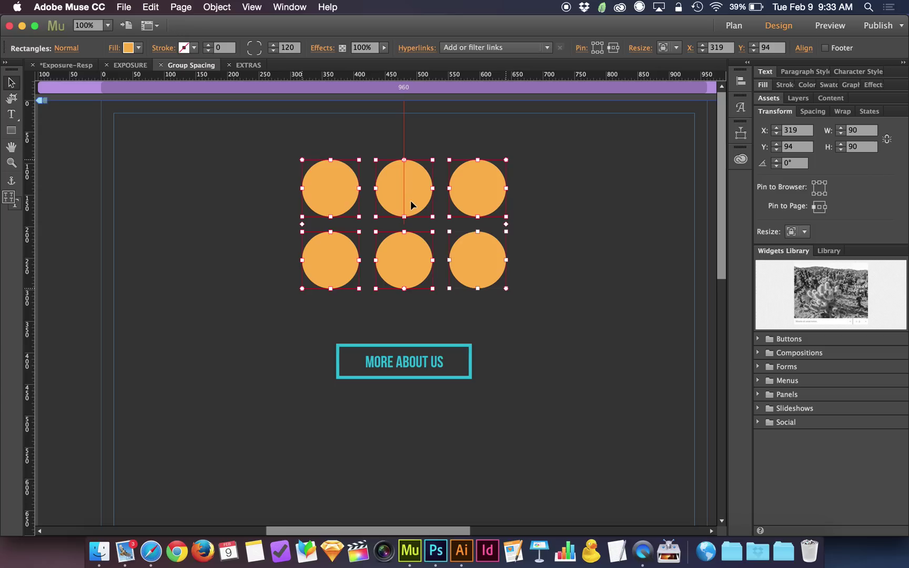
left_click(550, 232)
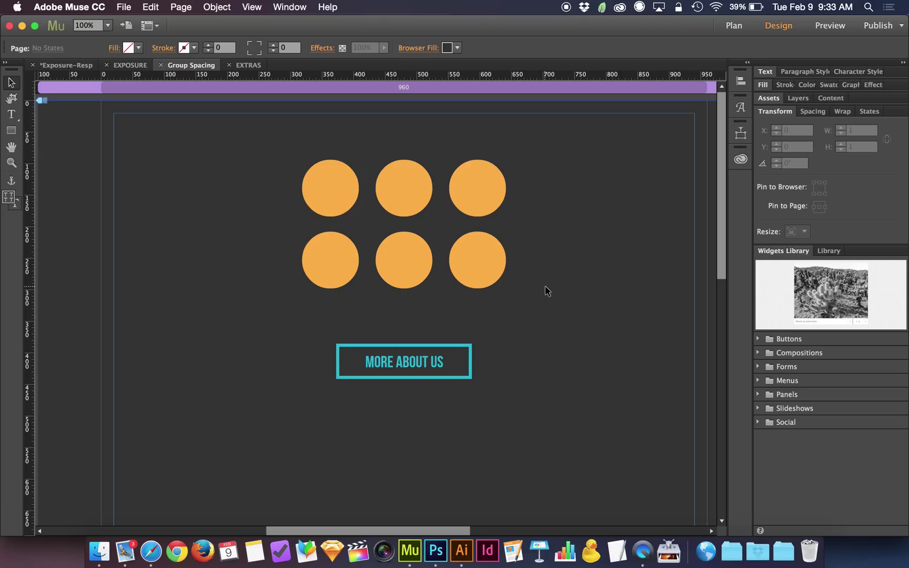
- Show the Just Another Project library's colours, graphics and layer style in CC Libraries
left_click(735, 162)
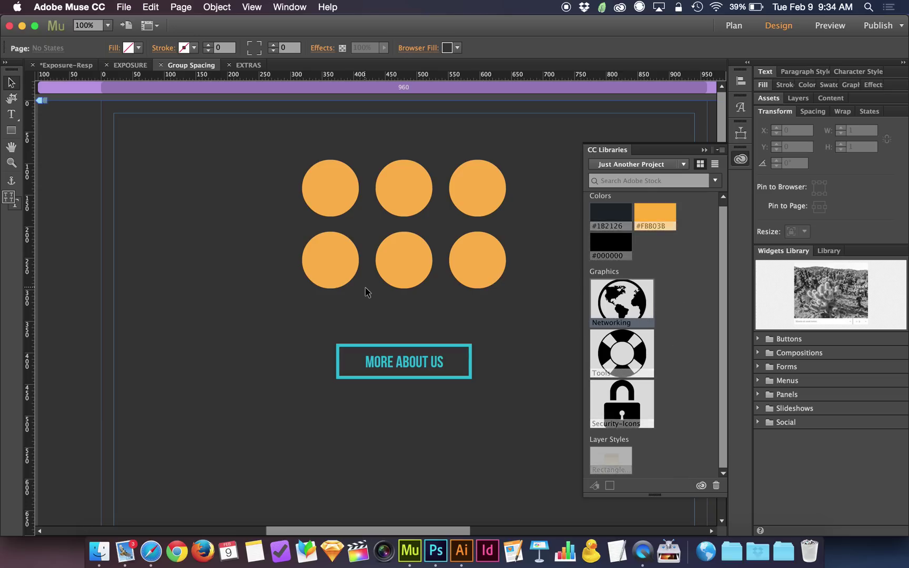
- Collapse the CC Libraries panel and show all open windows in Mission Control
left_click(740, 159)
key("ctrl+Up")
- Bring up the Finder folder of cloud SVG icons, then switch to Illustrator showing 04 Cloud A Sync.svg
left_click(793, 239)
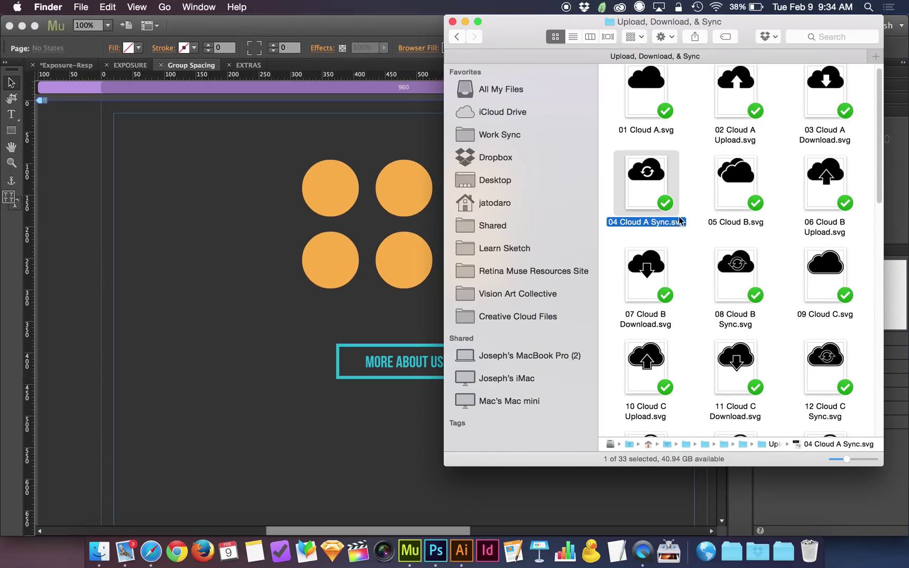
left_click(682, 260)
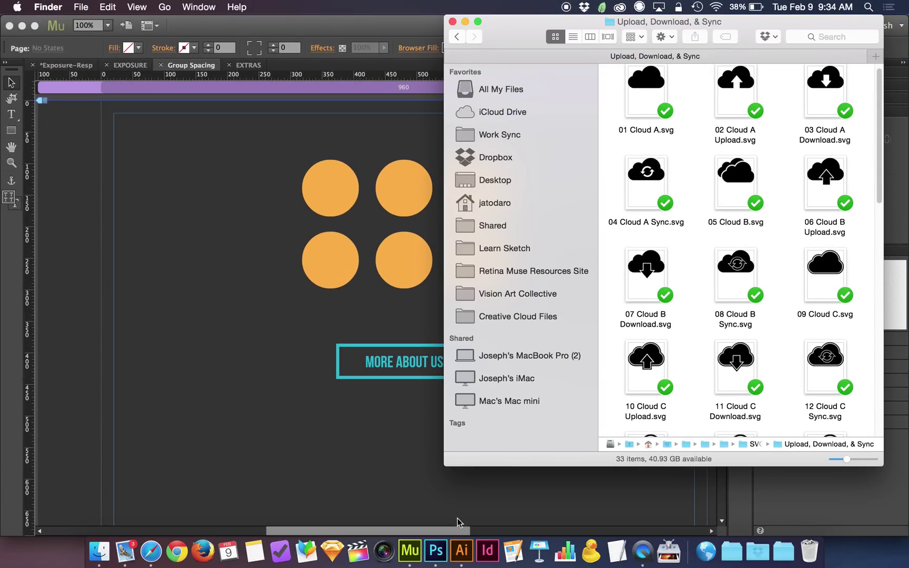
left_click(462, 550)
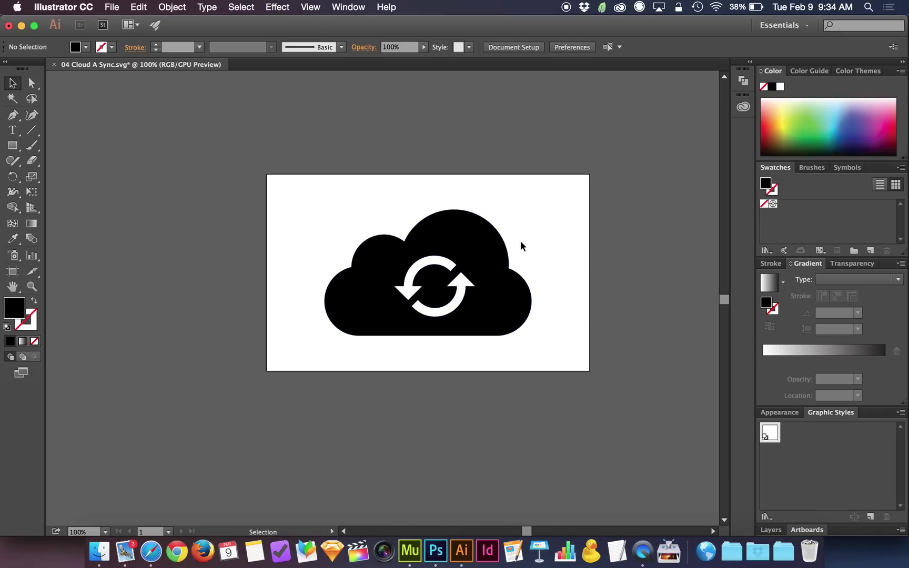
- Add the cloud sync artwork to the Just Another Project library as a graphic
left_click(743, 107)
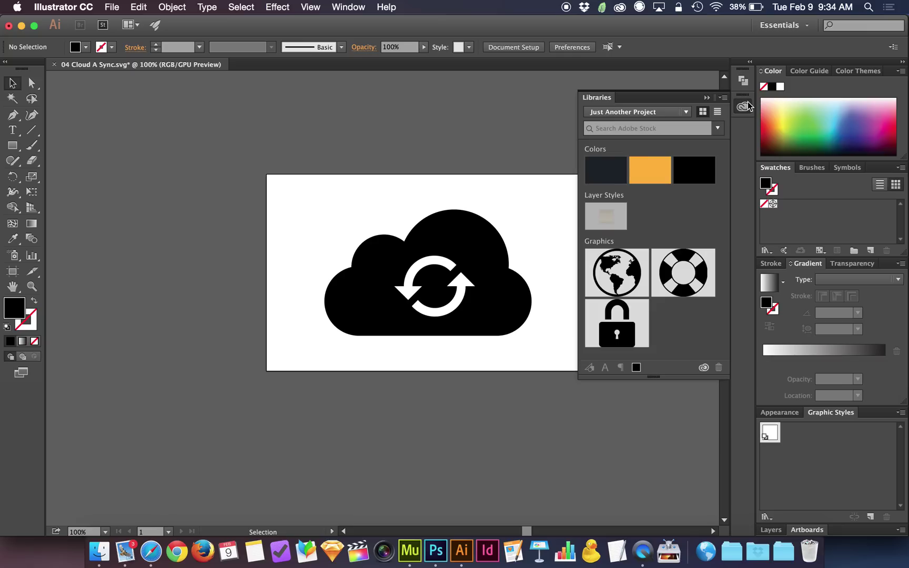
left_click(468, 257)
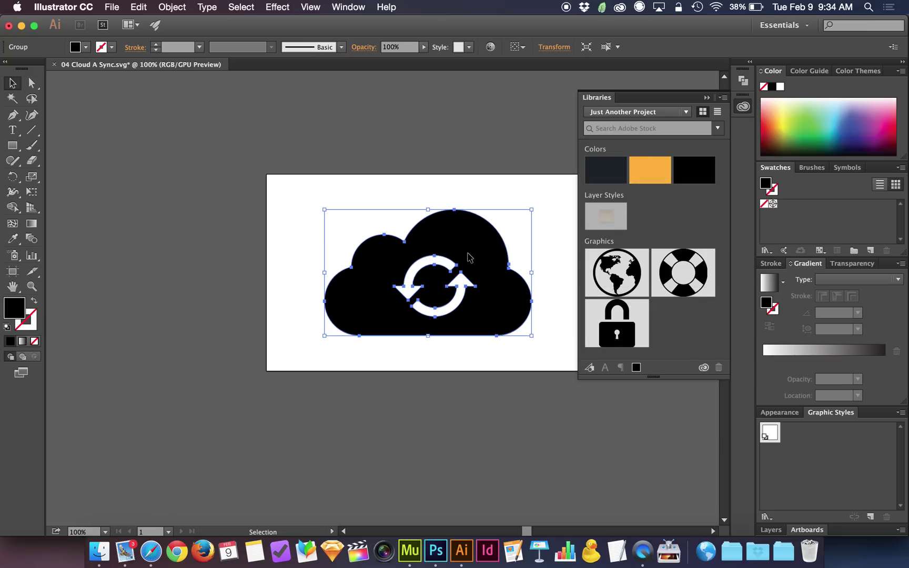
left_click_drag(468, 258, 695, 334)
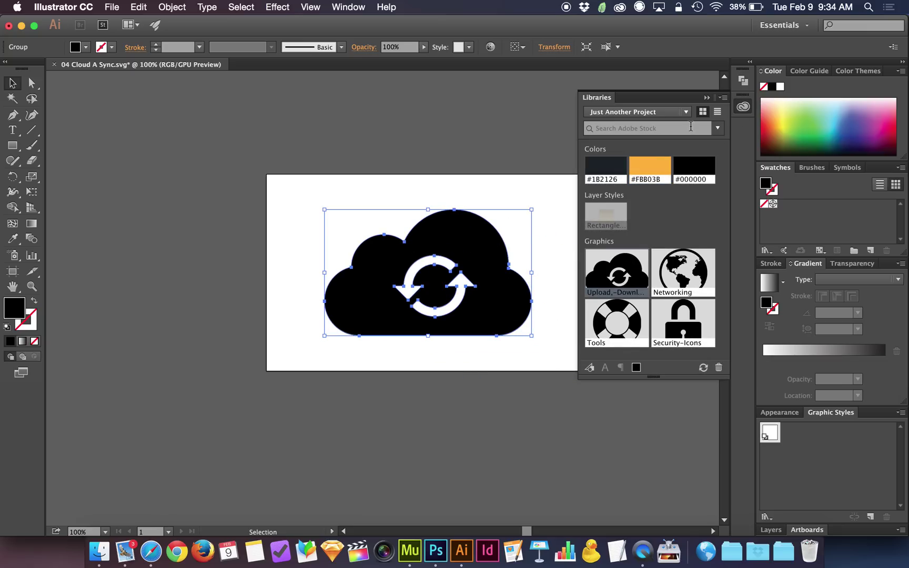
left_click(657, 112)
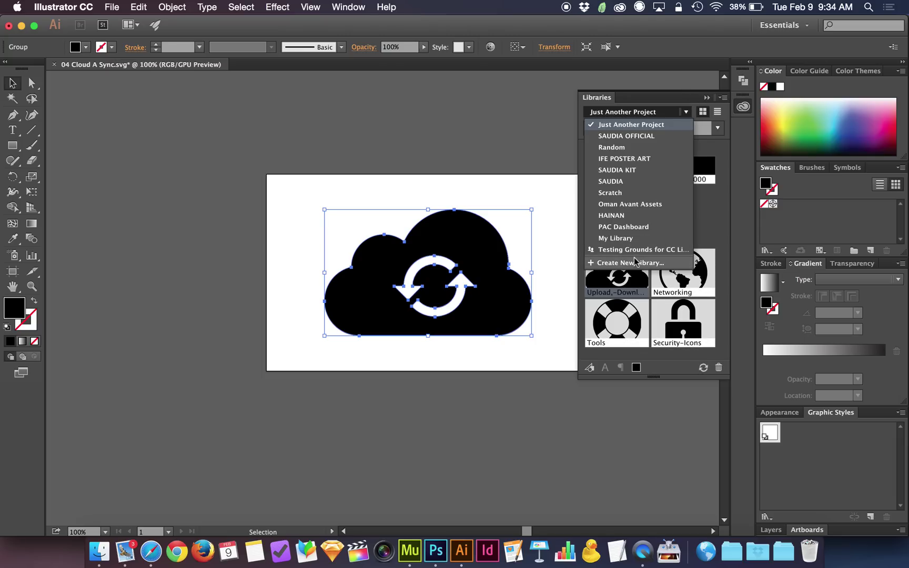
left_click(688, 96)
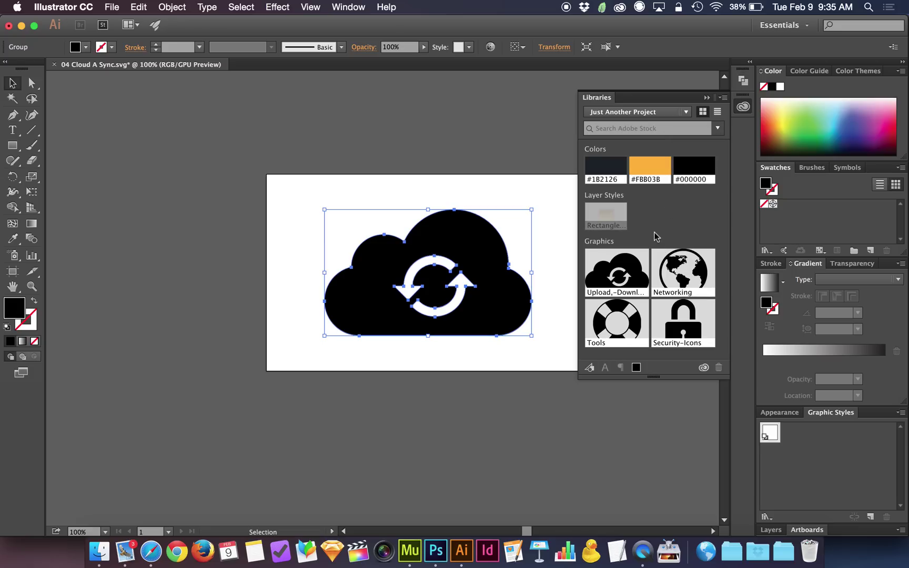
left_click(435, 552)
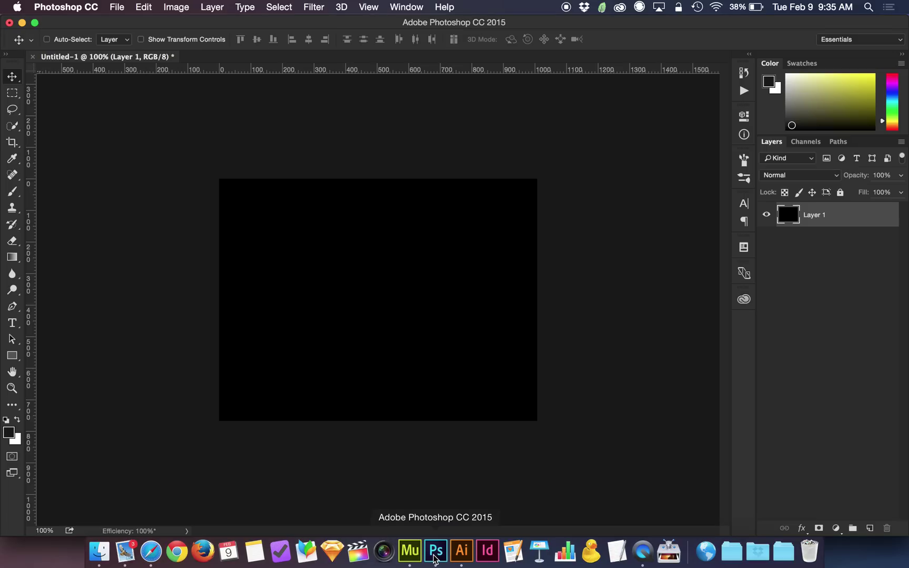
- Place the library's cloud sync graphic inside the first orange circle in Muse
left_click(410, 551)
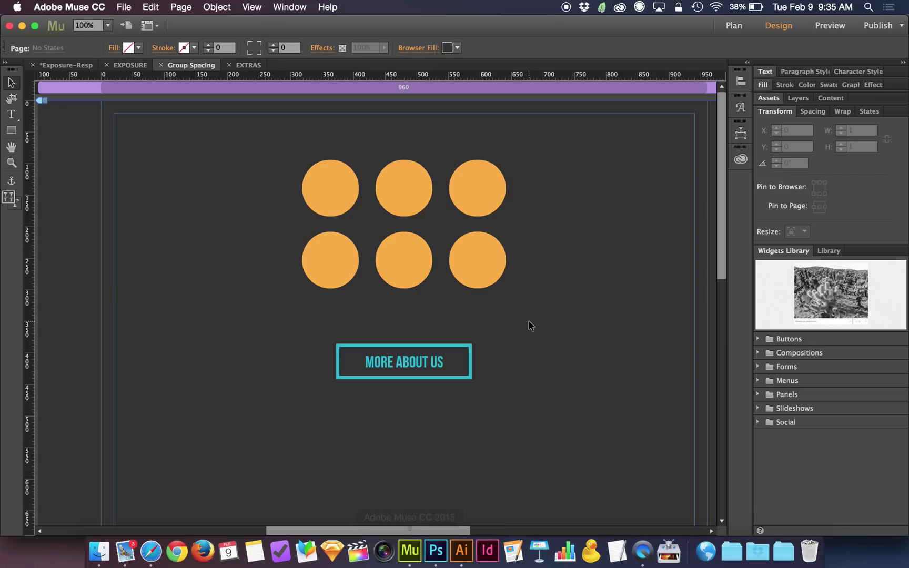
left_click(356, 188)
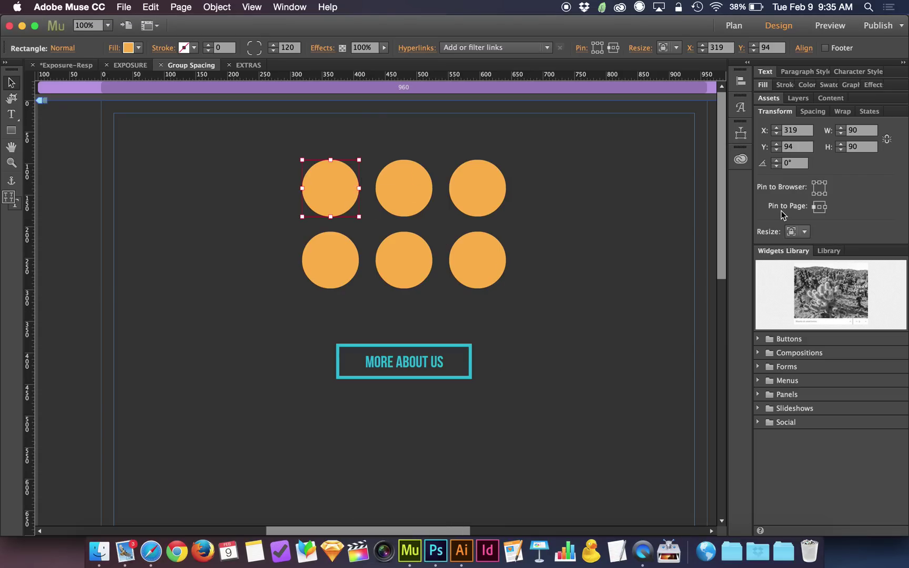
left_click(740, 159)
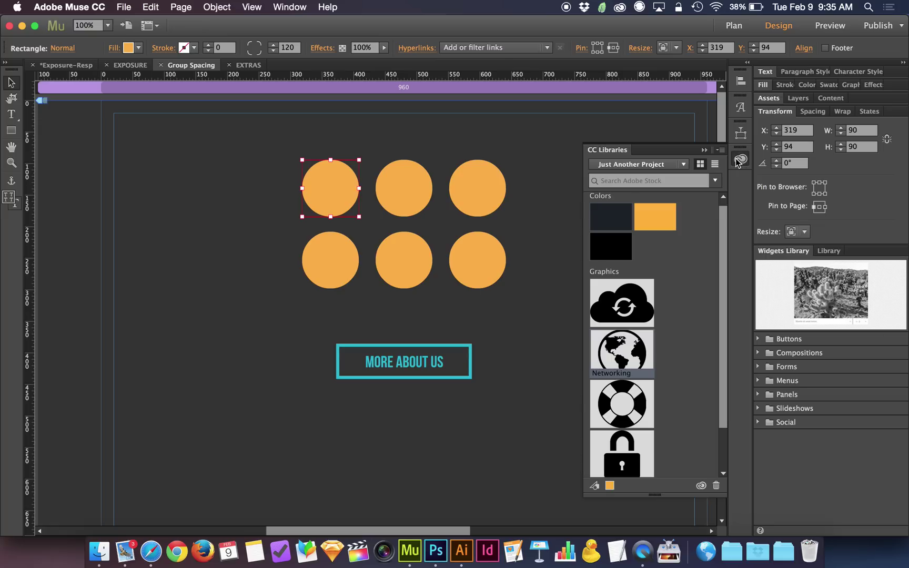
scroll(700, 262, "down", 2)
left_click(634, 259)
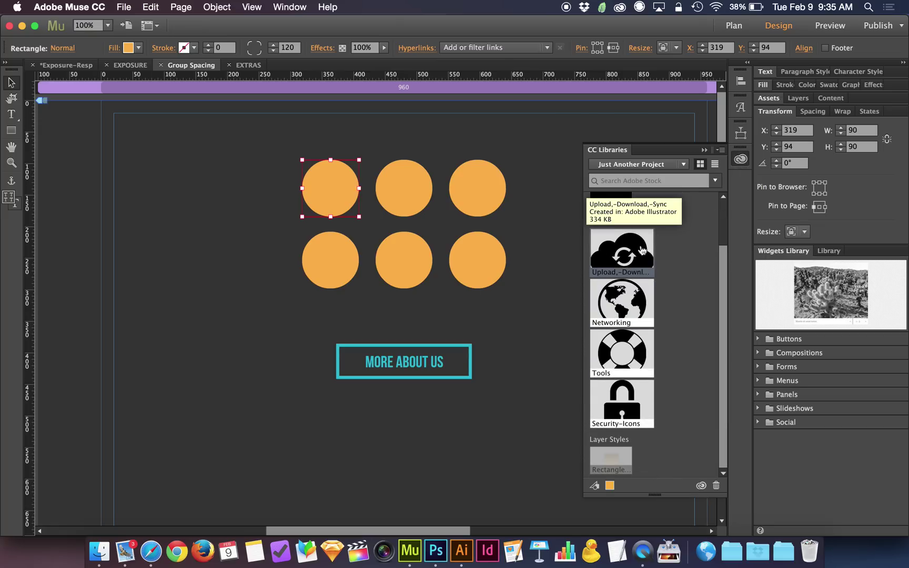
left_click_drag(641, 250, 341, 190)
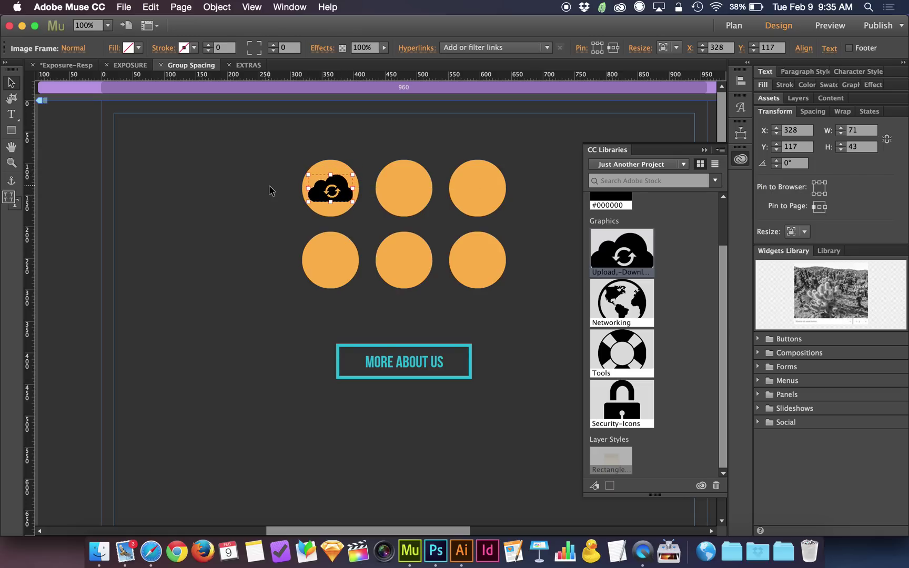
- Select the cloud image in the first circle and delete it
left_click(270, 189)
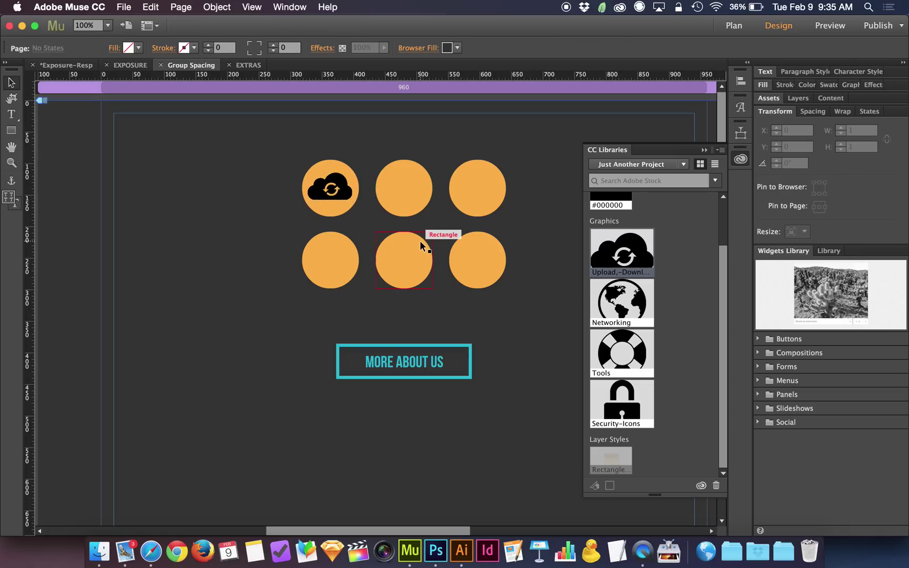
left_click(343, 200)
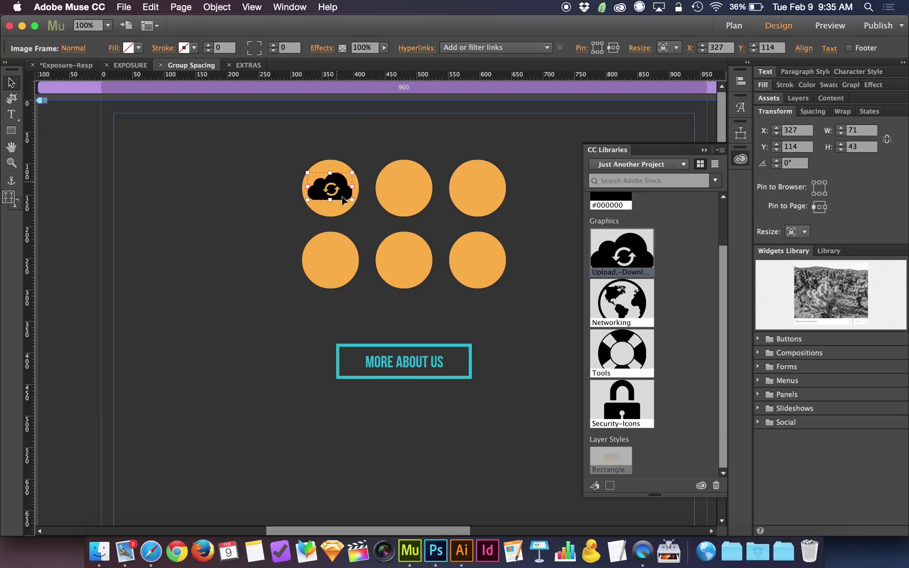
left_click(343, 210)
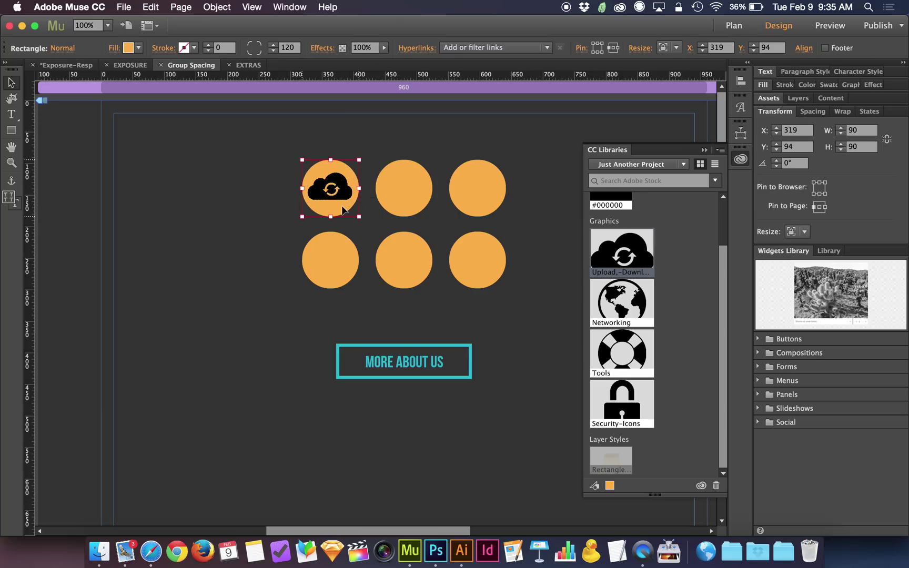
left_click(337, 181)
key("Delete")
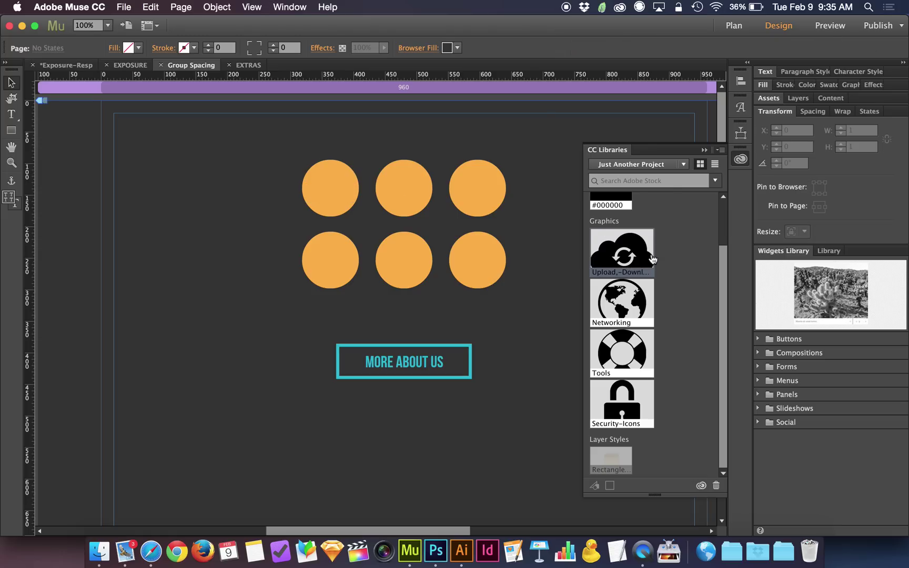
- Fill all six circles with black
left_click_drag(529, 158, 293, 293)
left_click(133, 49)
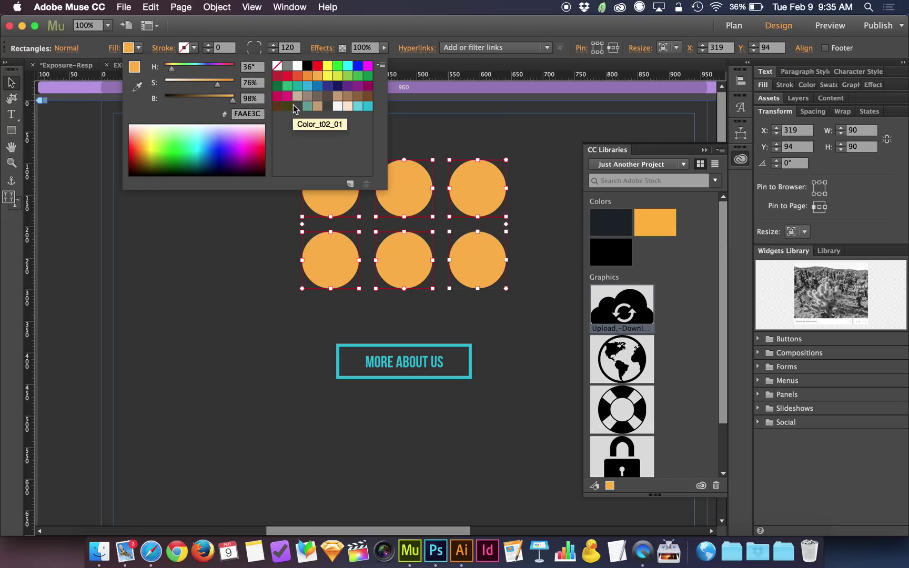
left_click(306, 67)
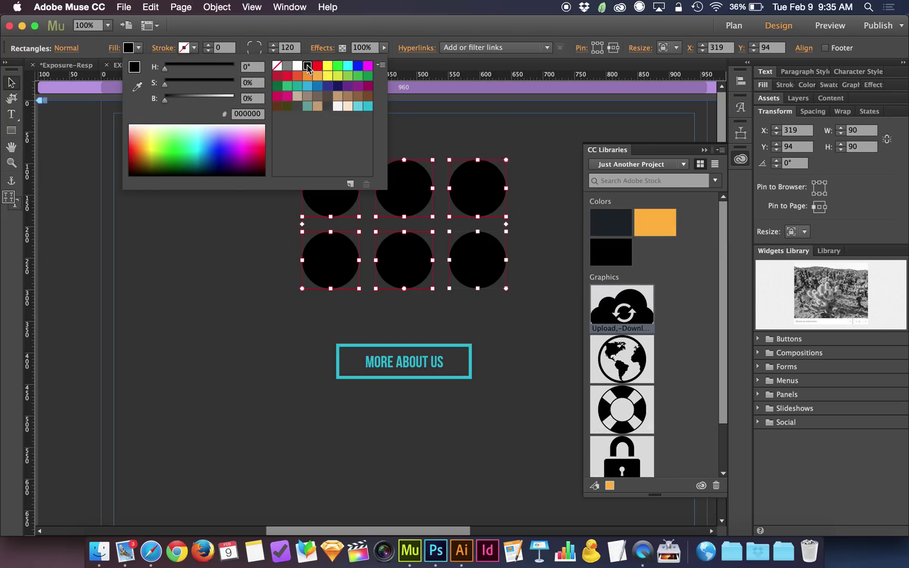
left_click(140, 48)
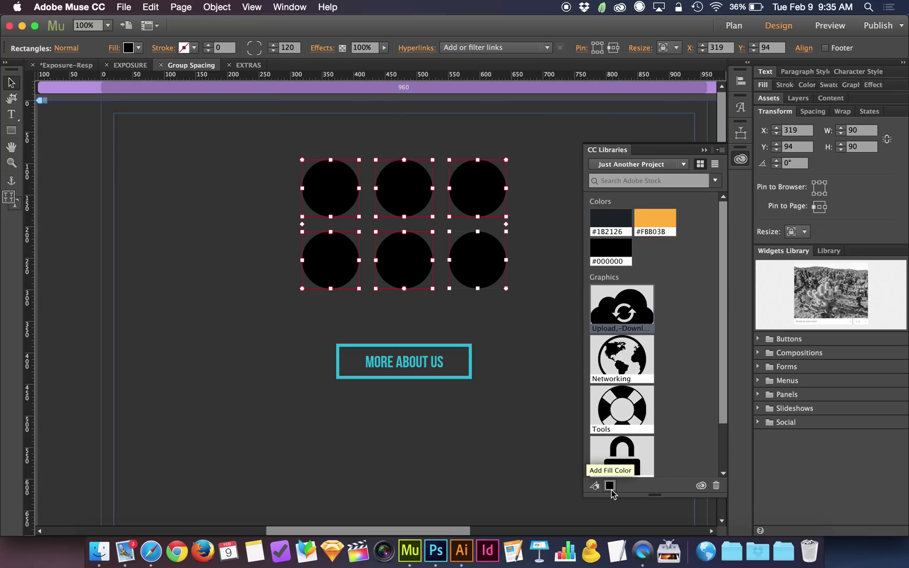
- Try the library colours #FBB03B and #1B2126 on the circles, then revert to black #000000
left_click(657, 226)
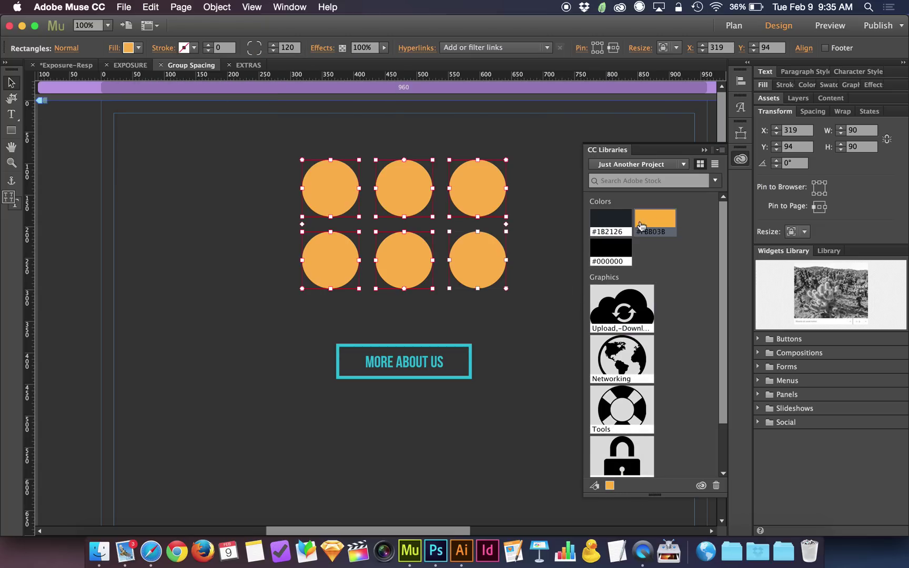
left_click(613, 221)
left_click(610, 221)
left_click(641, 230)
left_click(619, 254)
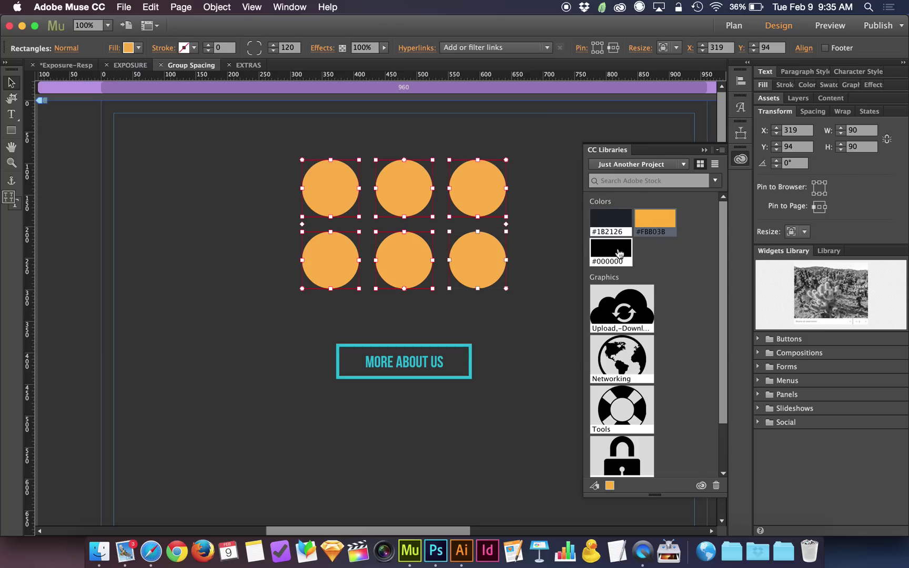
- Deselect the circles and open the library's Rectangle layer style in Photoshop
left_click(541, 313)
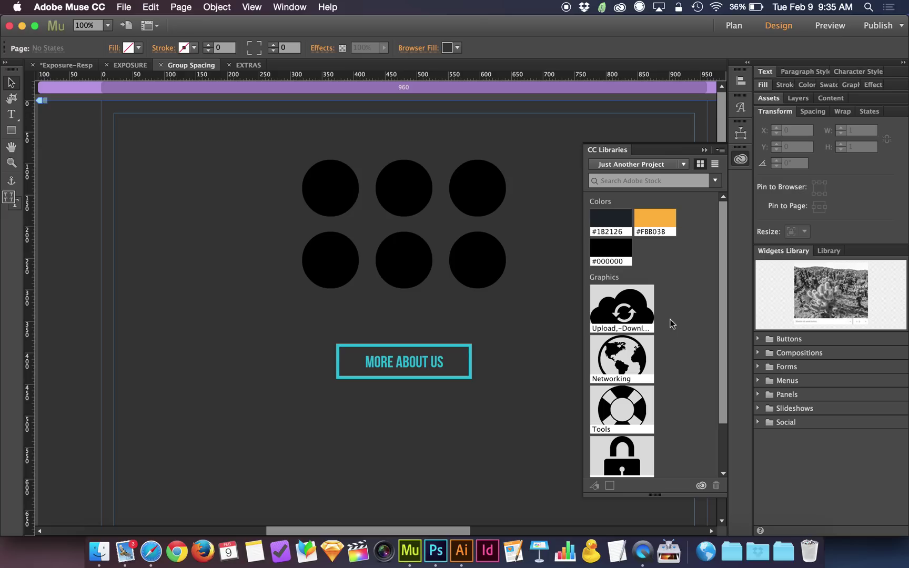
scroll(670, 320, "down", 2)
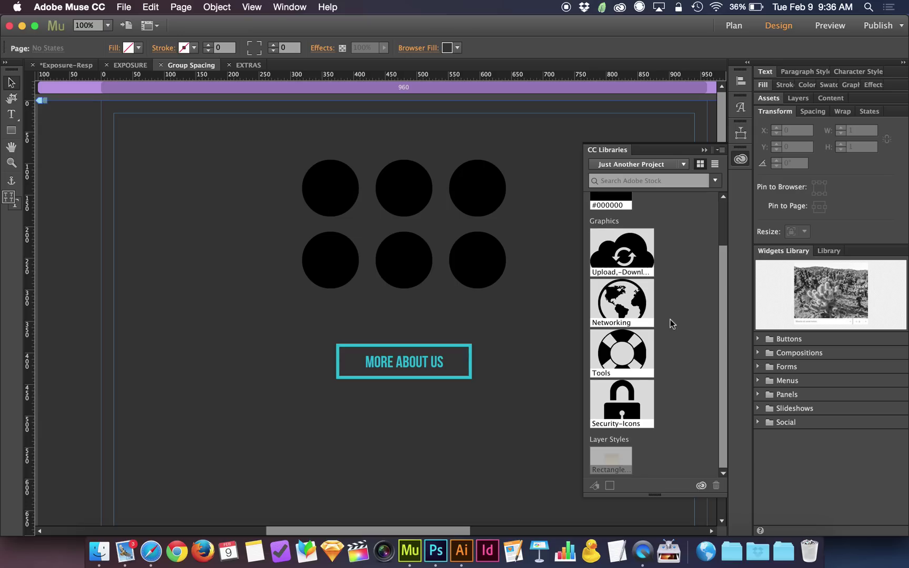
double_click(611, 470)
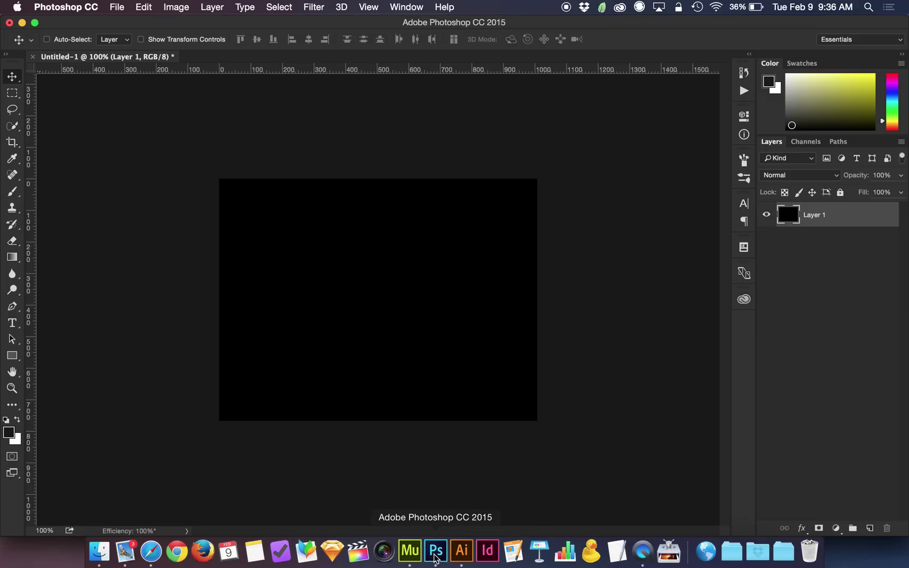
- Place the Networking globe from Libraries on the Photoshop canvas with the gold Rectangle 1 style
left_click(743, 299)
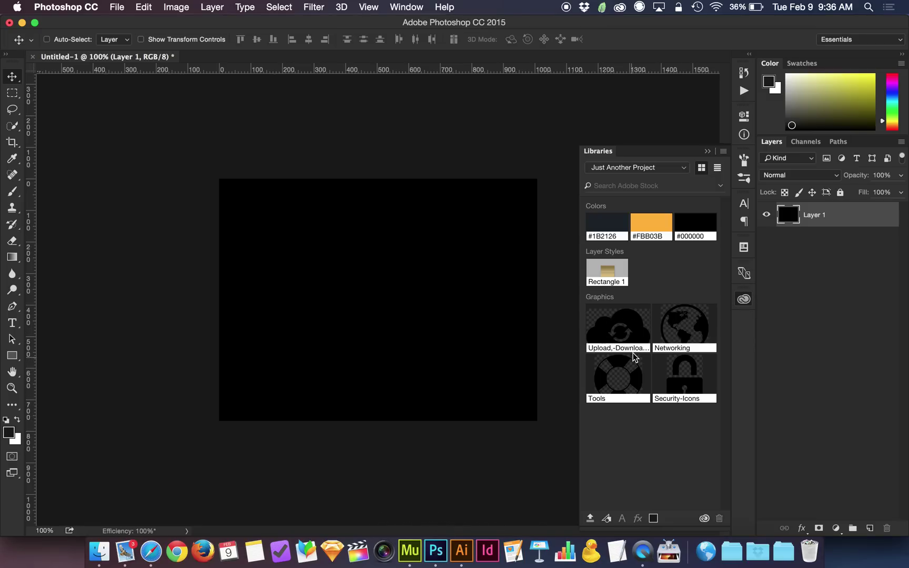
left_click_drag(681, 331, 394, 301)
key("Return")
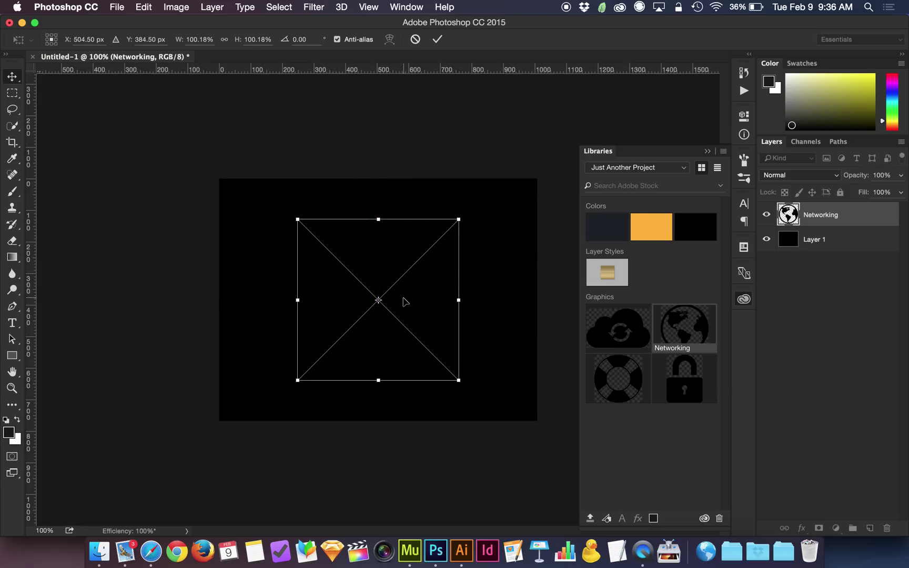
left_click(611, 271)
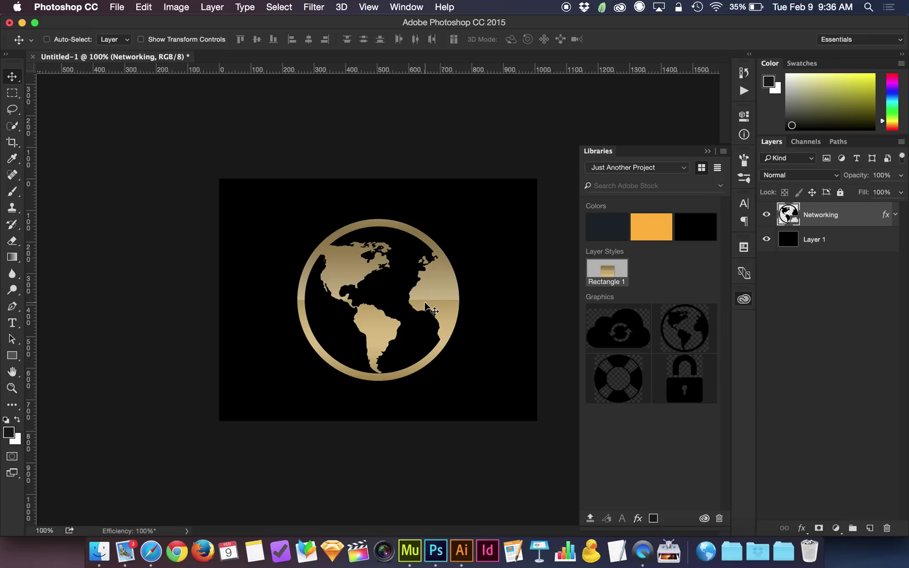
- Save the gold-styled globe back into the shared library as a graphic
right_click(847, 219)
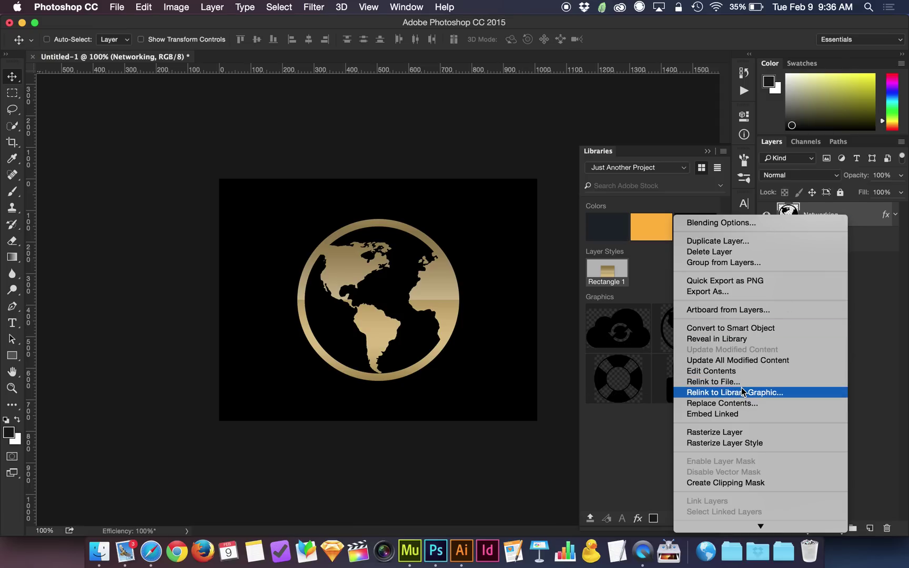
left_click(791, 413)
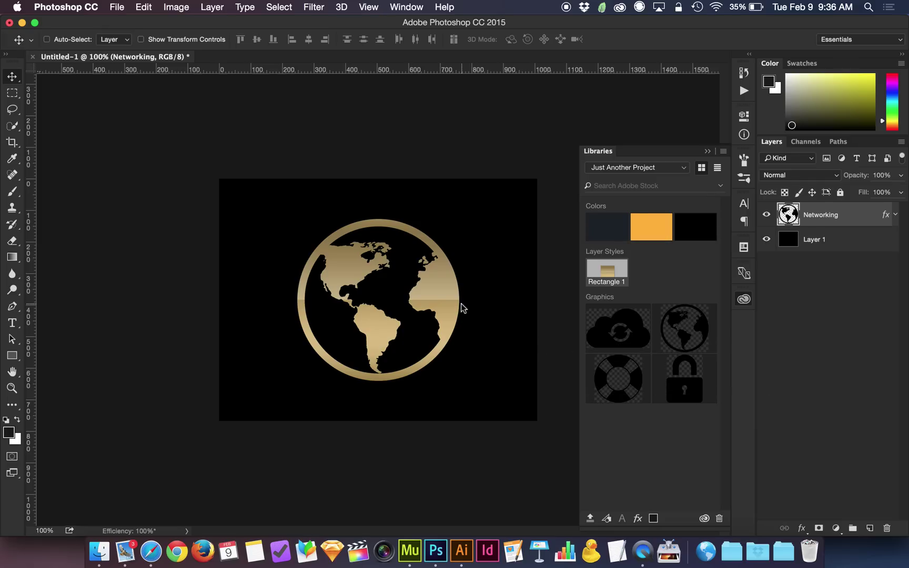
left_click_drag(461, 308, 648, 428)
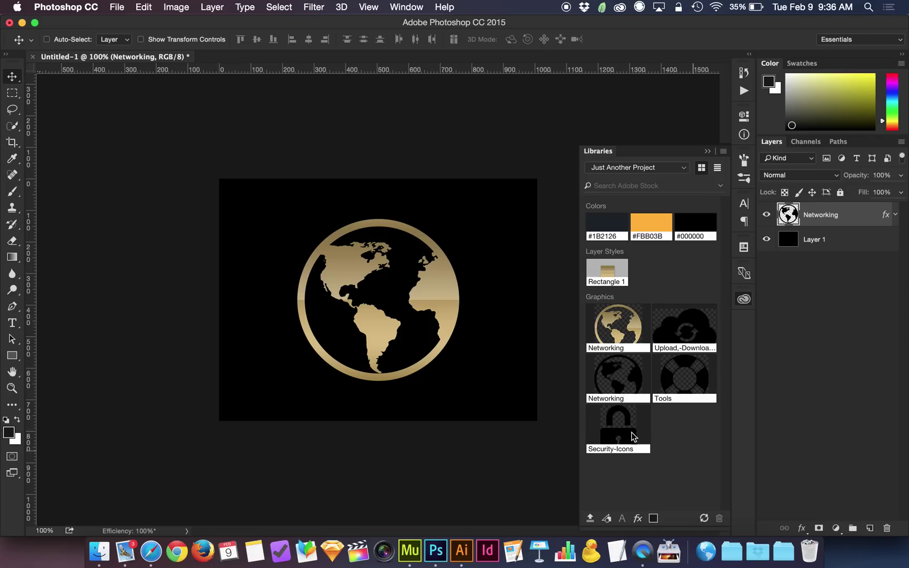
key("ctrl+Up")
- Place the gold Networking globe in the first black circle, nudged 1 px left to centre it
left_click(428, 240)
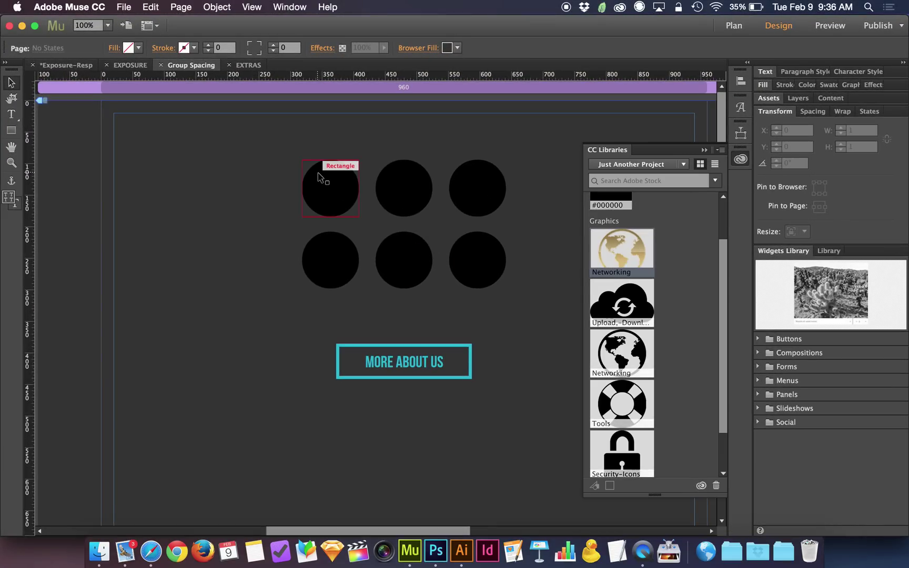
mouse_move(322, 185)
left_mouse_down()
mouse_move(315, 172)
mouse_move(349, 208)
mouse_move(343, 187)
left_mouse_up()
left_click(242, 218)
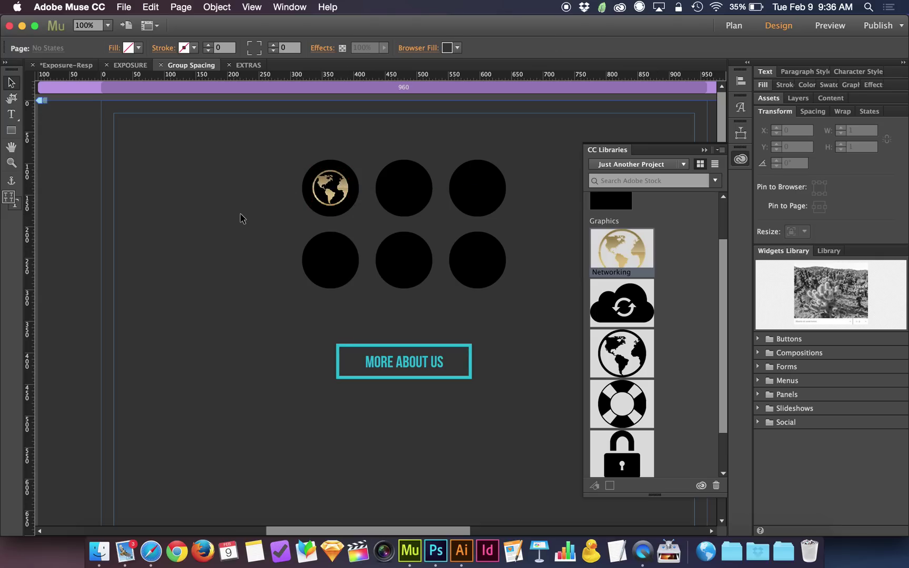
left_click(345, 194)
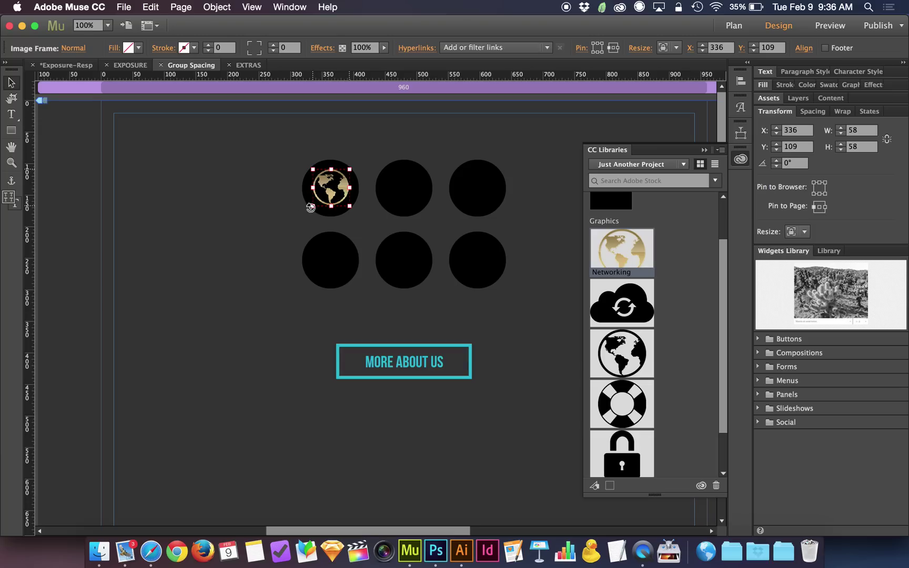
key("Left")
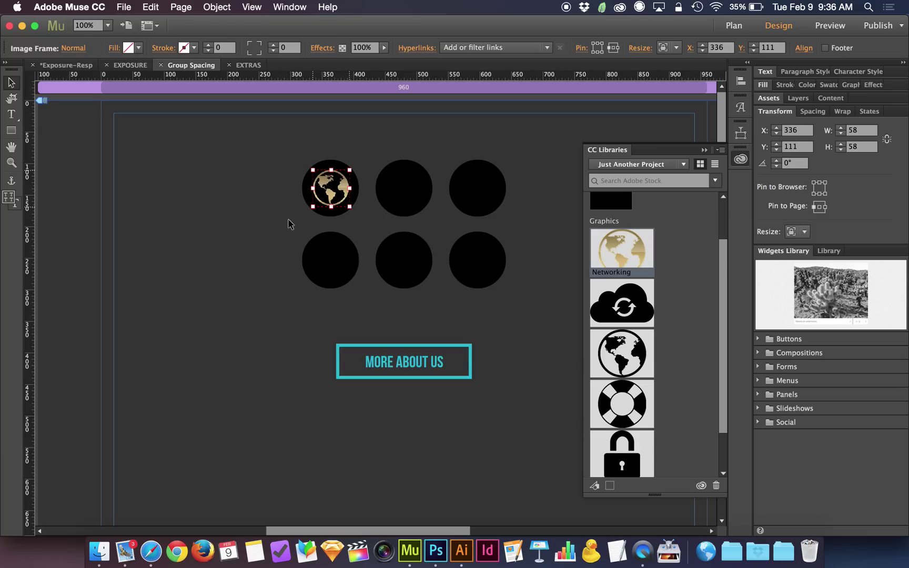
left_click(288, 223)
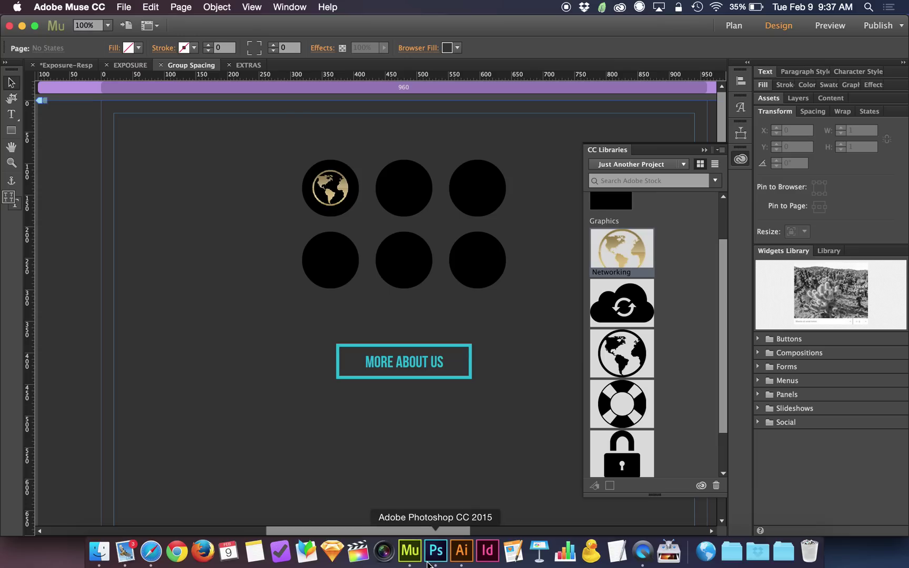
scroll(674, 311, "up", 2)
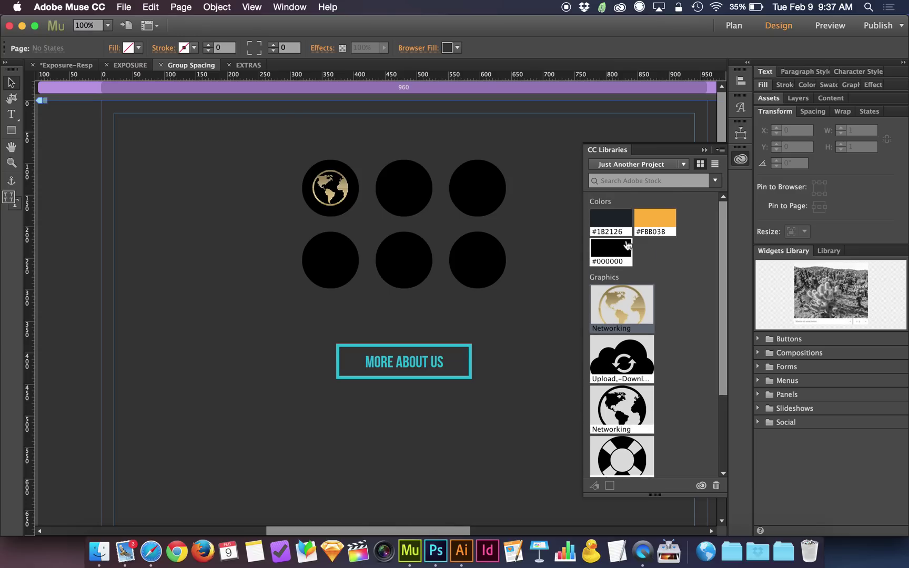
double_click(659, 226)
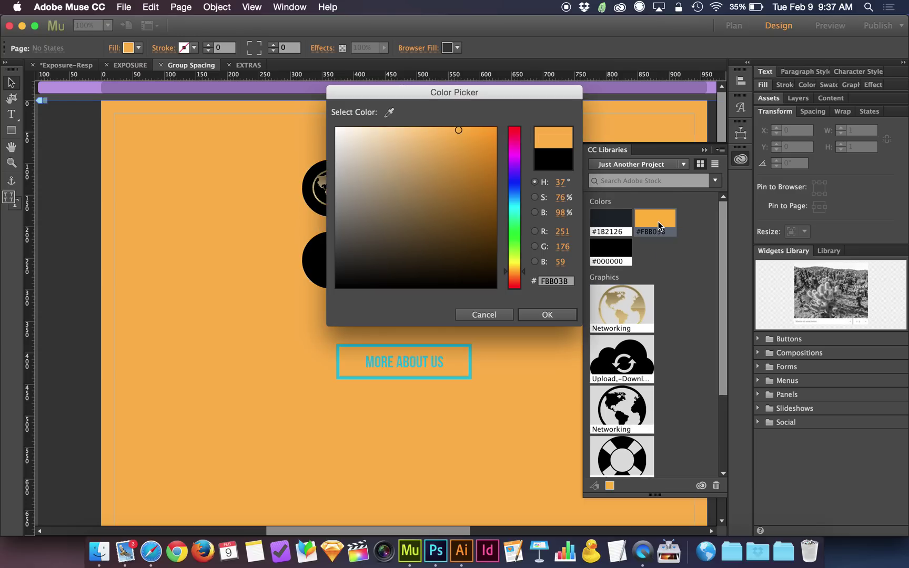
left_click(482, 317)
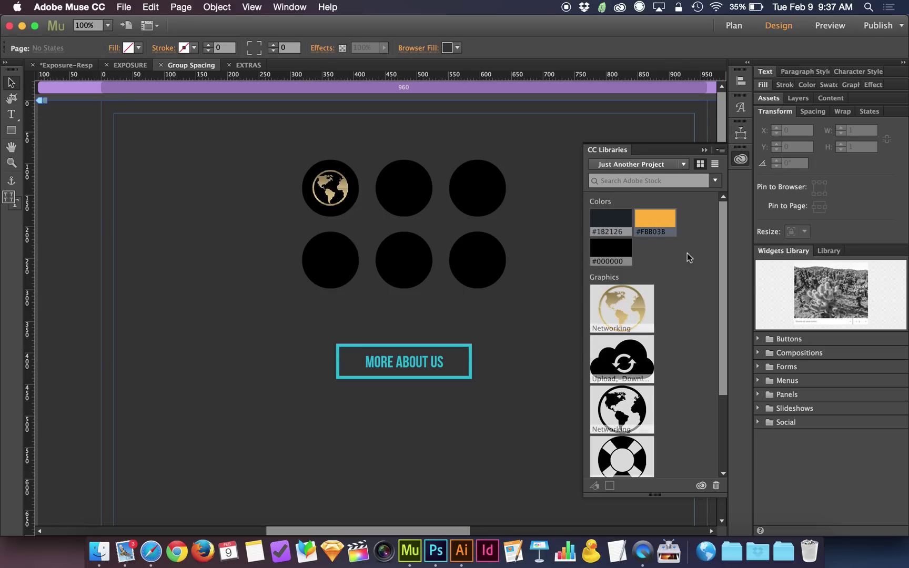
right_click(670, 216)
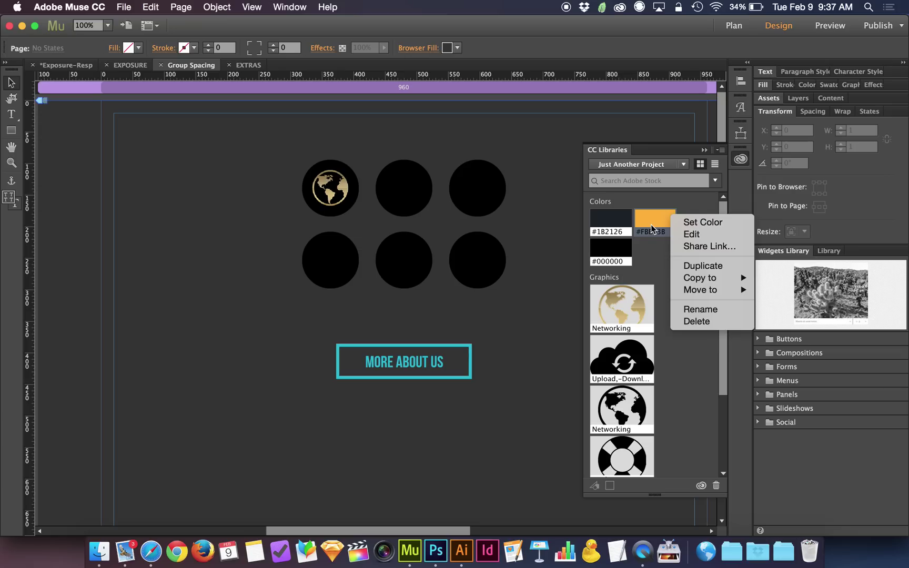
left_click(717, 235)
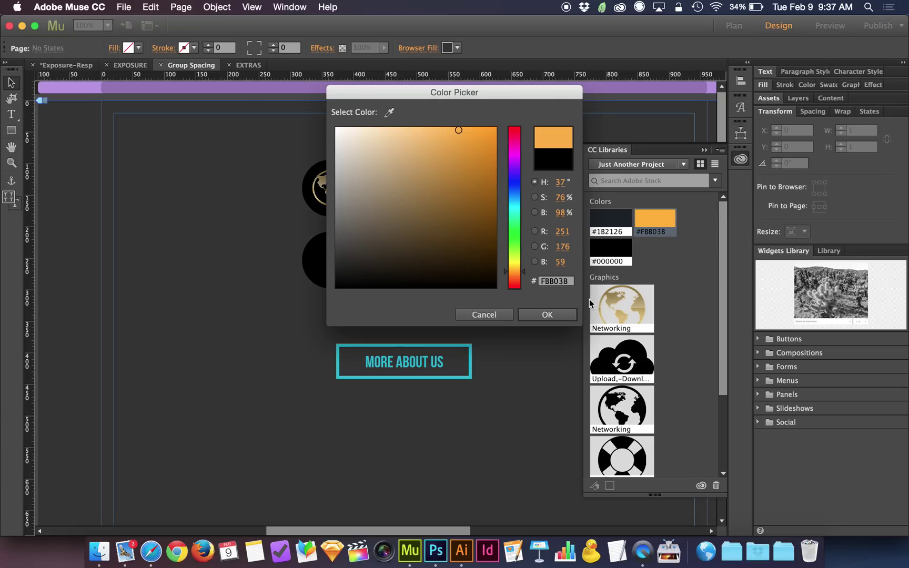
left_click(504, 317)
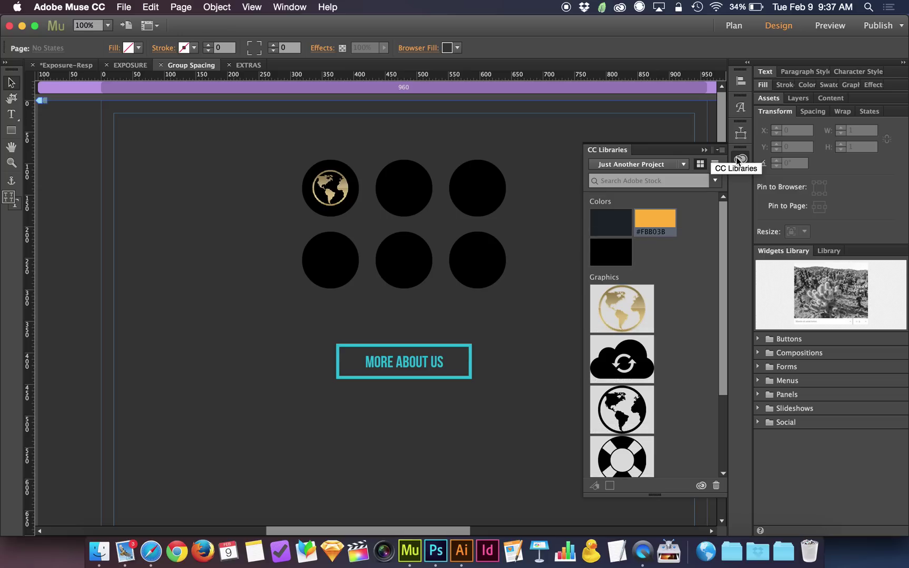
scroll(667, 347, "down", 1)
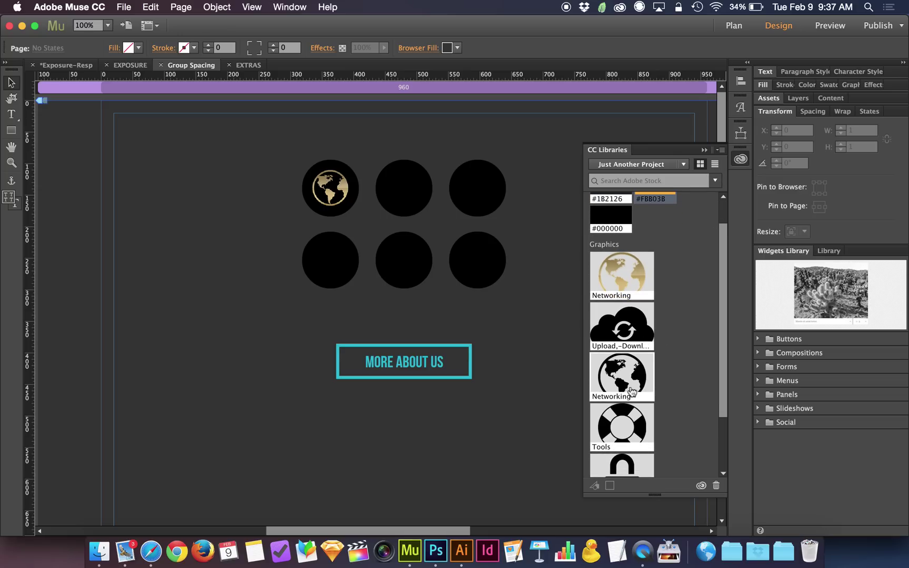
- Place the black Networking globe from CC Libraries and extend its frame around the globe
scroll(540, 397, "down", 10)
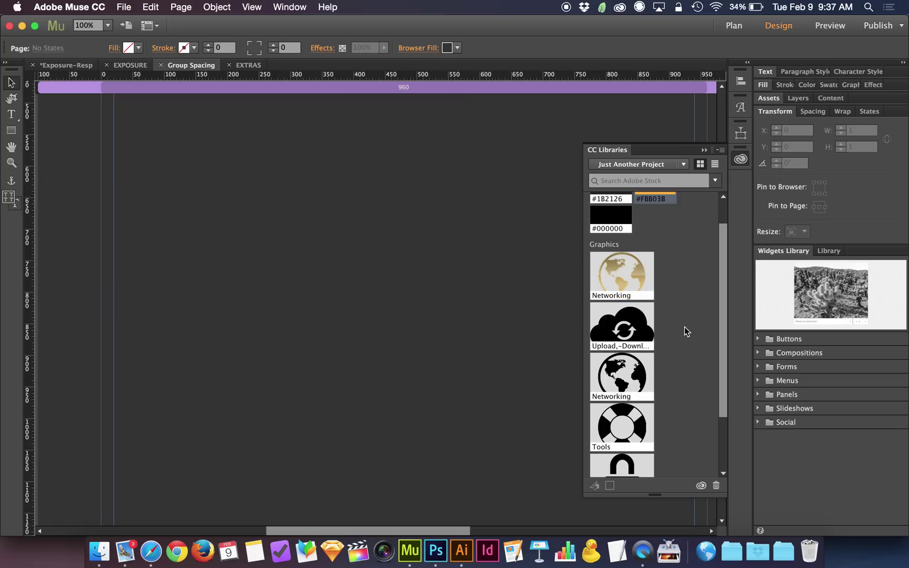
left_click_drag(634, 391, 476, 348)
left_click(739, 159)
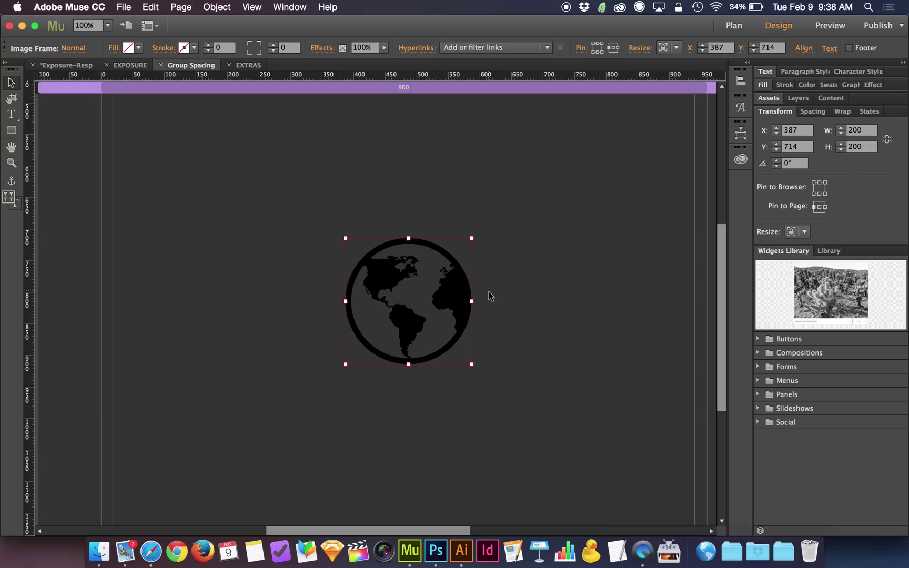
left_click_drag(471, 301, 410, 302)
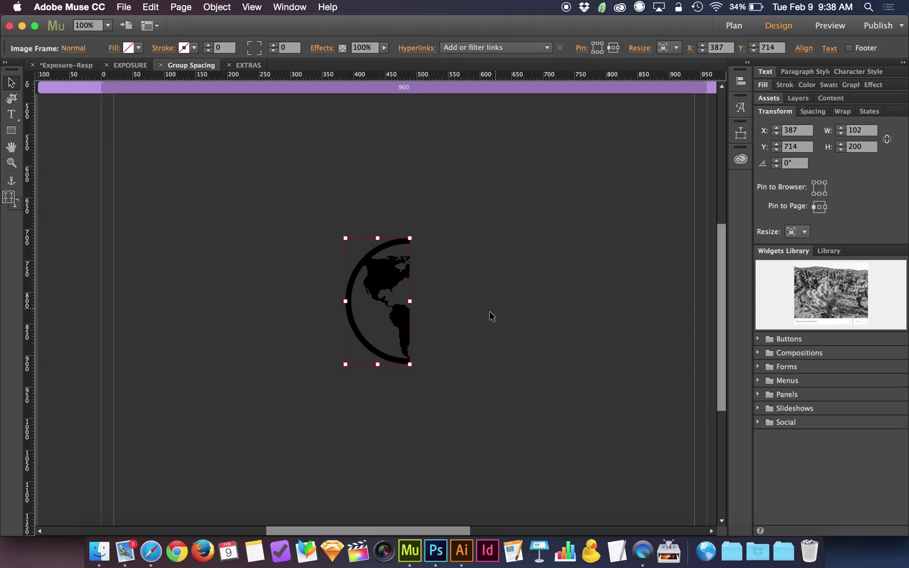
left_click_drag(411, 303, 483, 301)
left_click_drag(415, 236, 415, 225)
left_click_drag(345, 295, 332, 296)
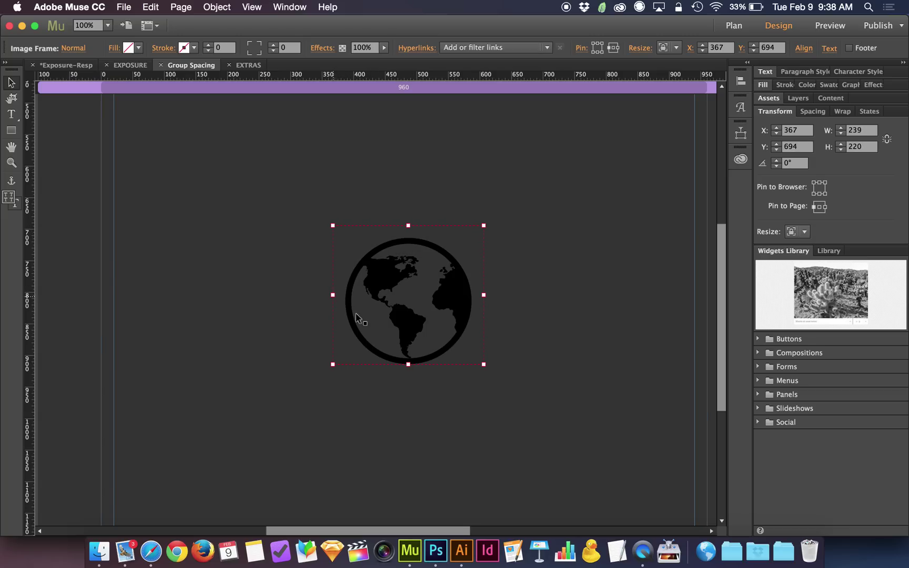
left_click_drag(408, 364, 408, 377)
- Fill the globe's frame with white #FFFFFF and make it slightly taller, about 239 by 245
left_click(134, 49)
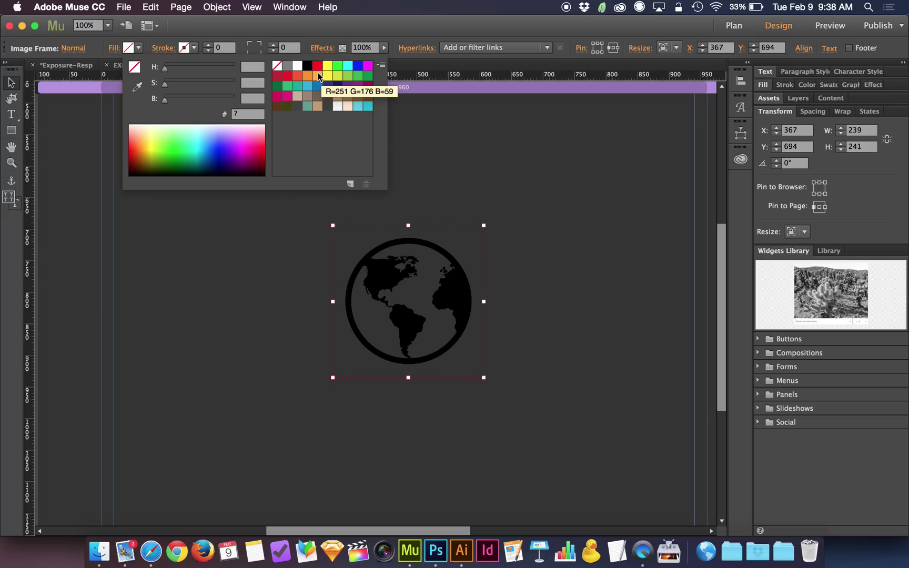
left_click(298, 67)
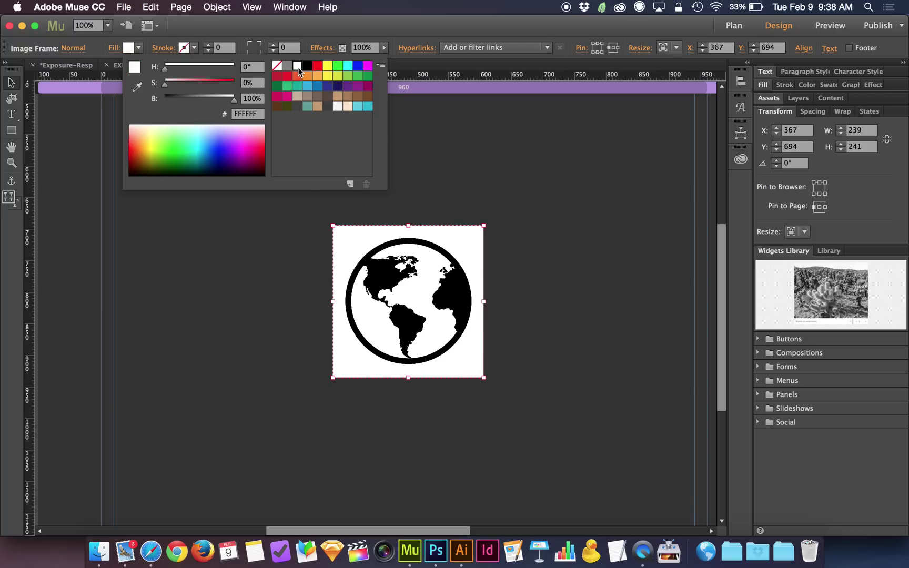
left_click(141, 50)
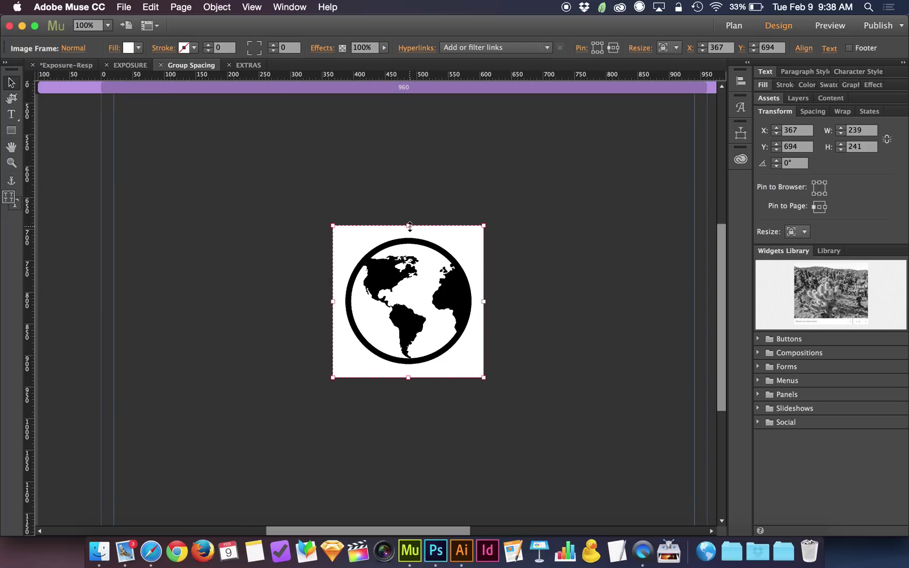
mouse_move(408, 225)
left_mouse_down()
mouse_move(408, 209)
mouse_move(408, 223)
left_mouse_up()
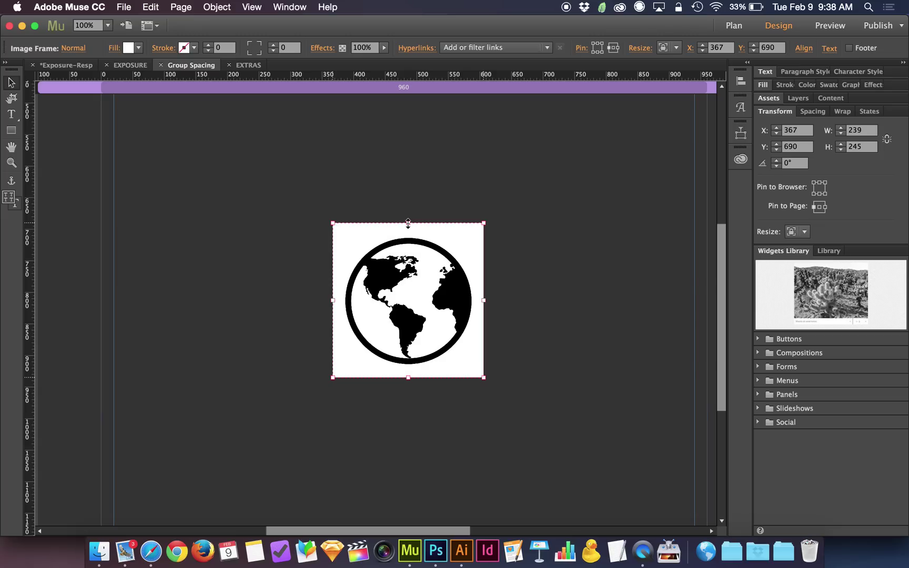
- Round all four corners of the white frame with a 500 radius, evened to 242 by 245
left_click(257, 47)
left_click(249, 43)
left_click(249, 53)
left_click(261, 53)
left_click(286, 48)
type("500")
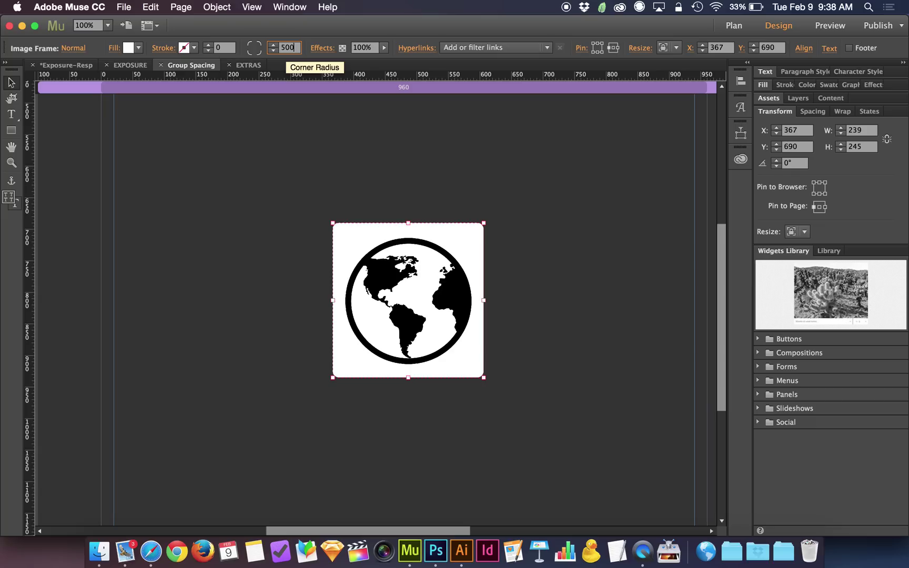
key("Return")
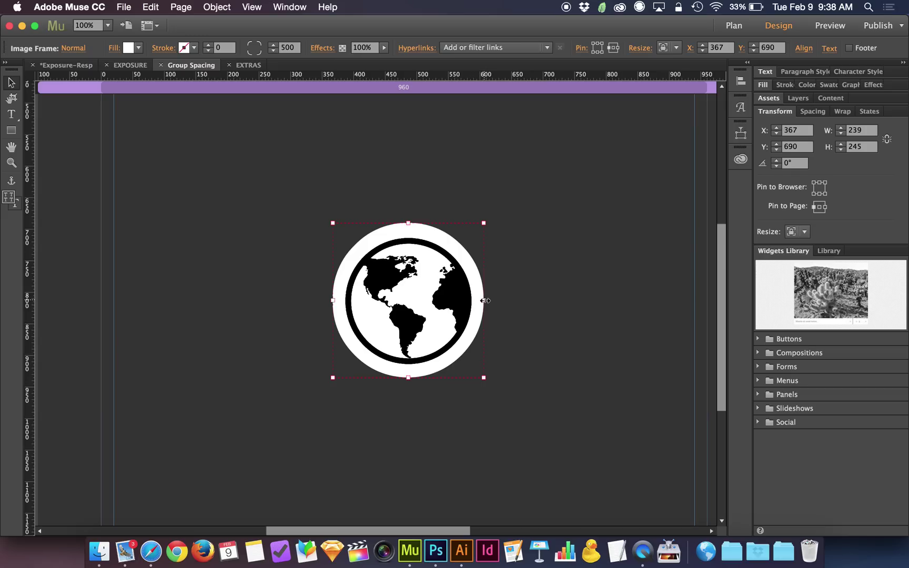
left_click_drag(484, 300, 485, 300)
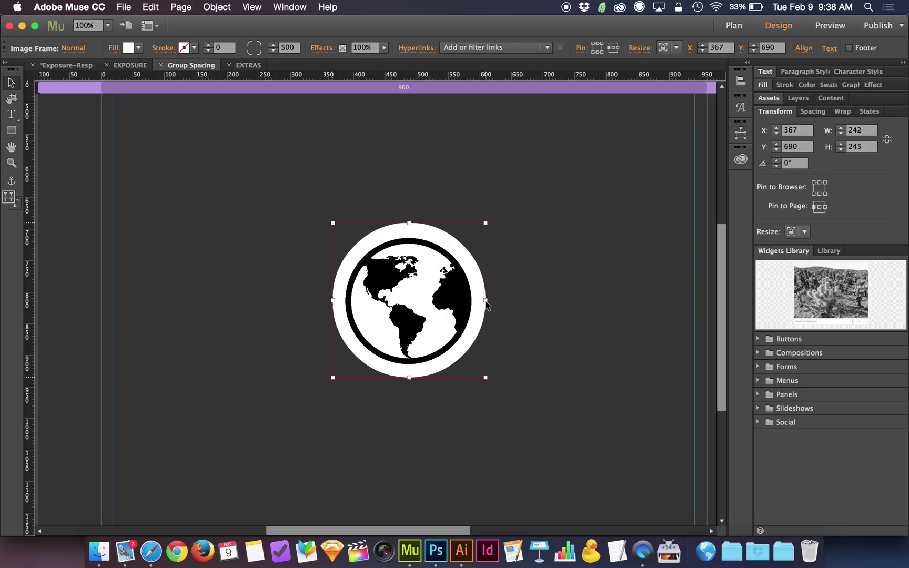
left_click(502, 306)
- Reposition the white-circled globe to X 385, Y 628, keeping its 242 by 245 size
left_click_drag(425, 300, 398, 269)
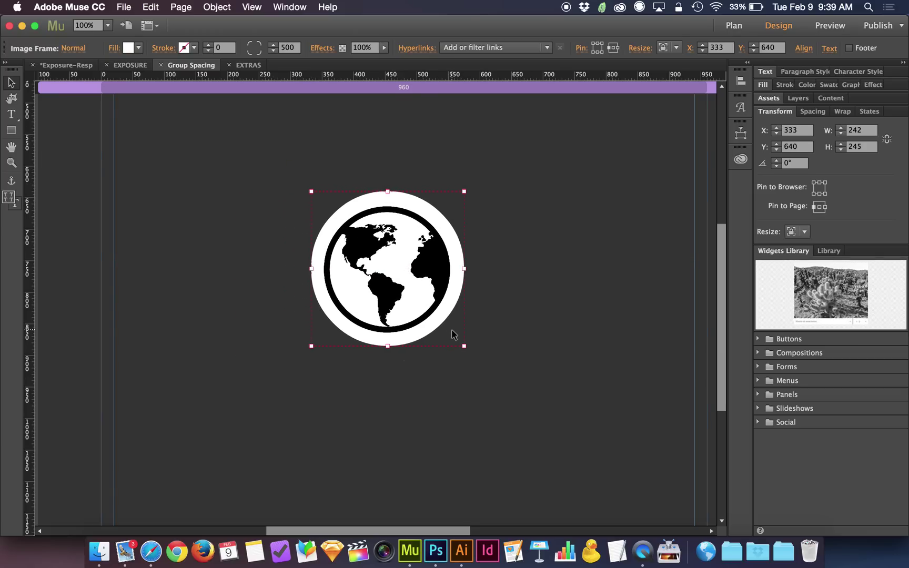
mouse_move(464, 346)
left_mouse_down()
mouse_move(408, 308)
mouse_move(456, 327)
mouse_move(464, 345)
left_mouse_up()
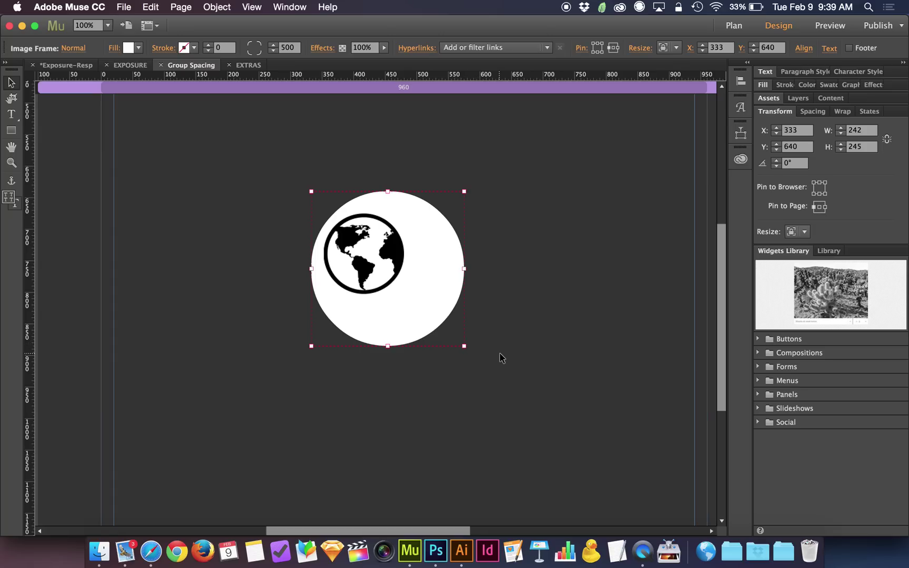
key("super+z")
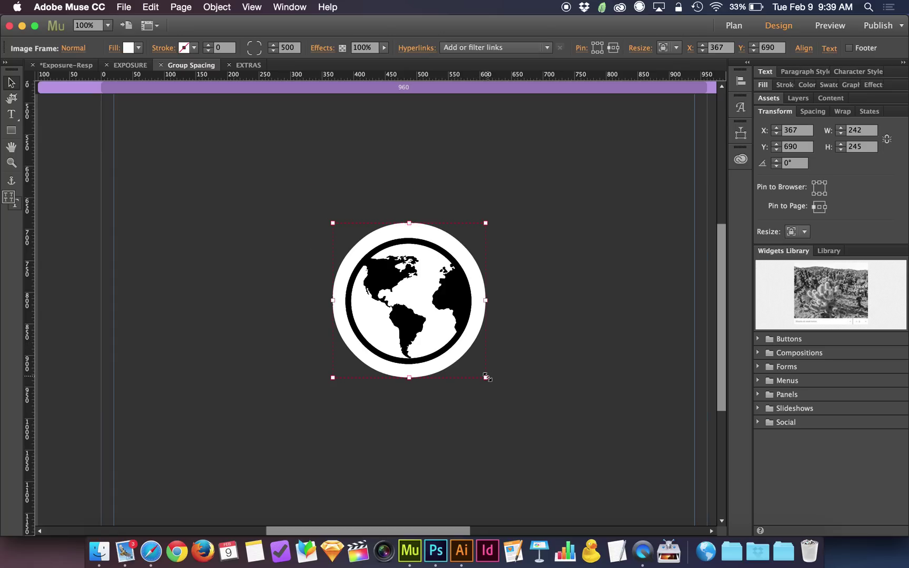
left_click_drag(486, 378, 414, 305)
left_click(475, 359)
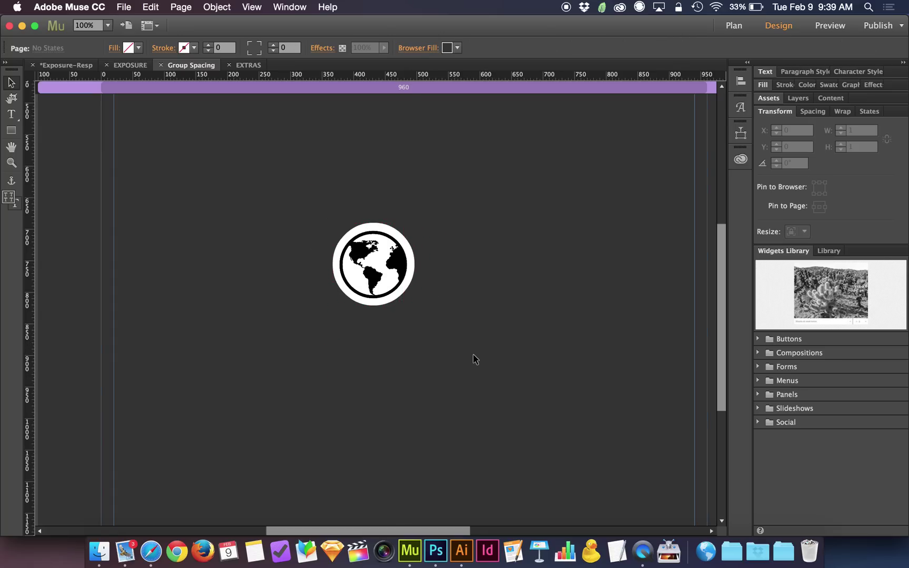
key("super+z")
left_click(518, 372)
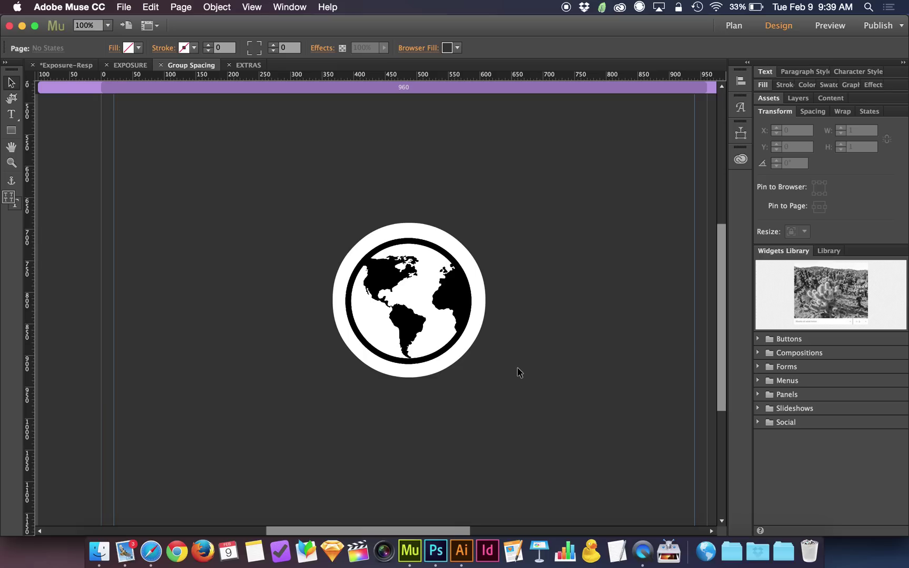
left_click(417, 295)
left_click_drag(417, 295, 429, 256)
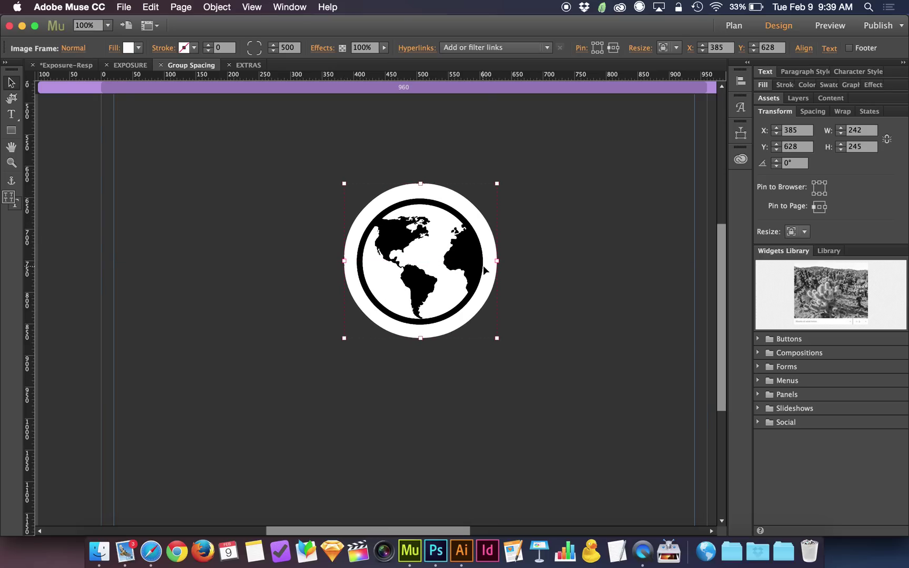
left_click(553, 324)
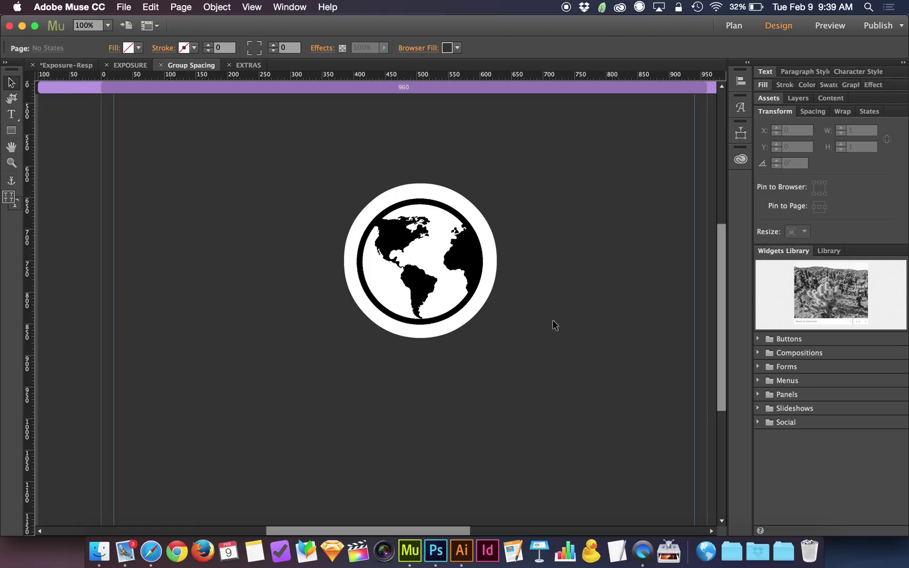
left_click(469, 287)
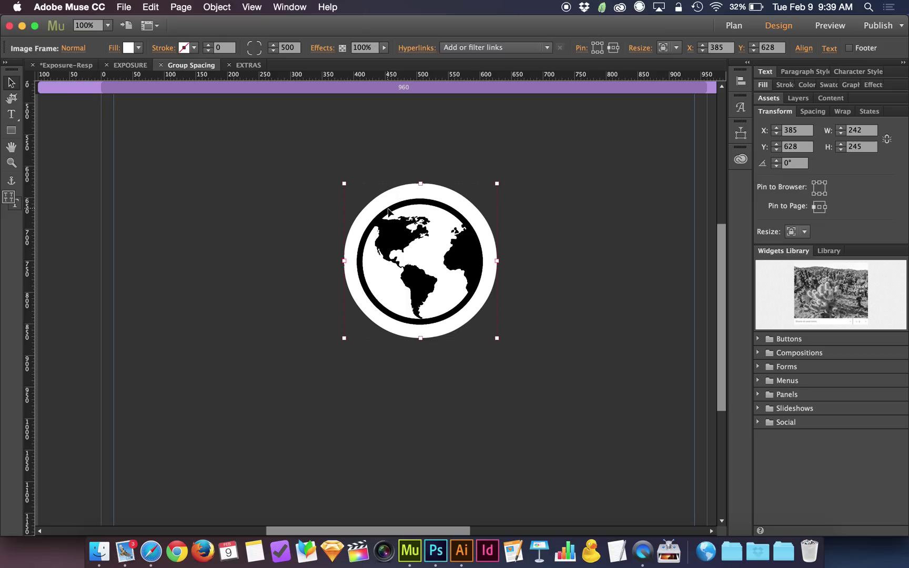
- Set the globe's Rollover state fill to grey-green #739186
left_click(72, 48)
left_click(90, 93)
left_click(138, 48)
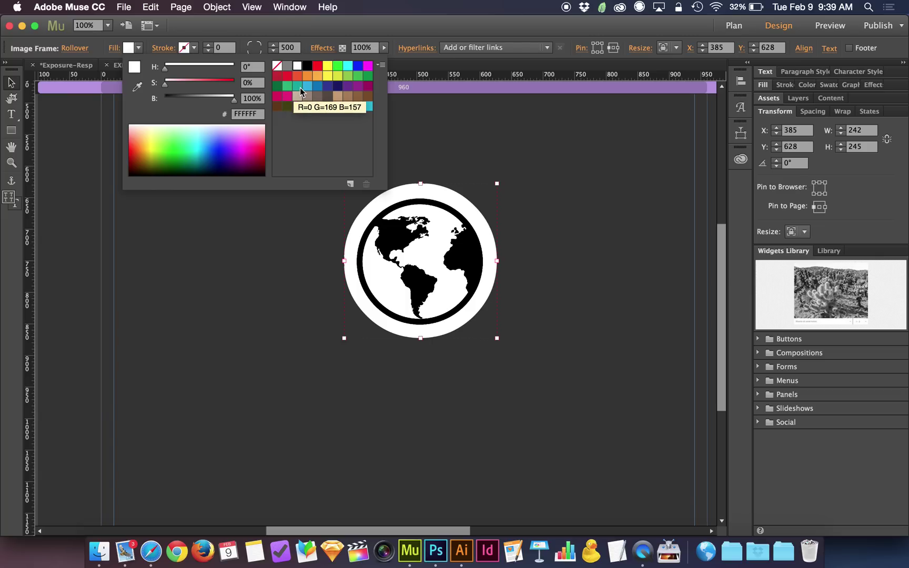
left_click_drag(164, 85, 179, 85)
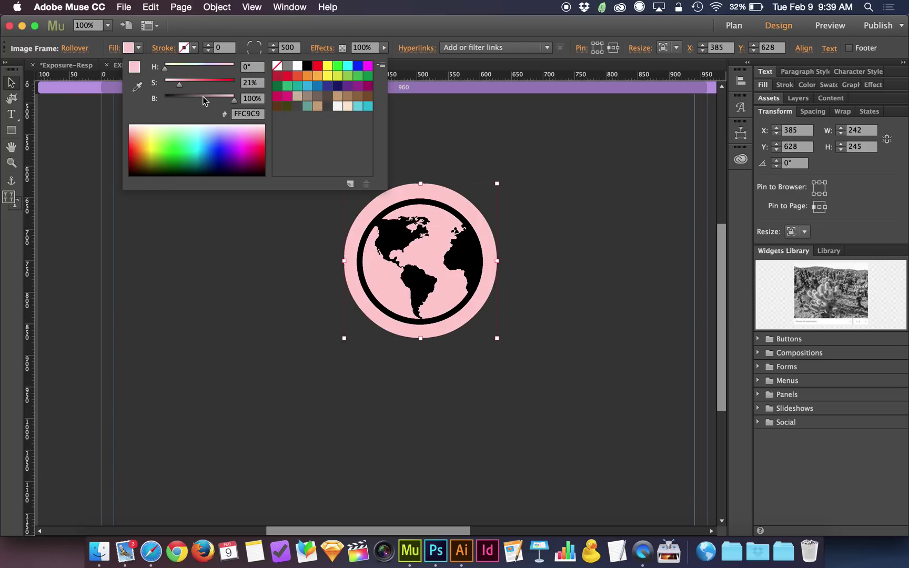
left_click(204, 97)
left_click(196, 67)
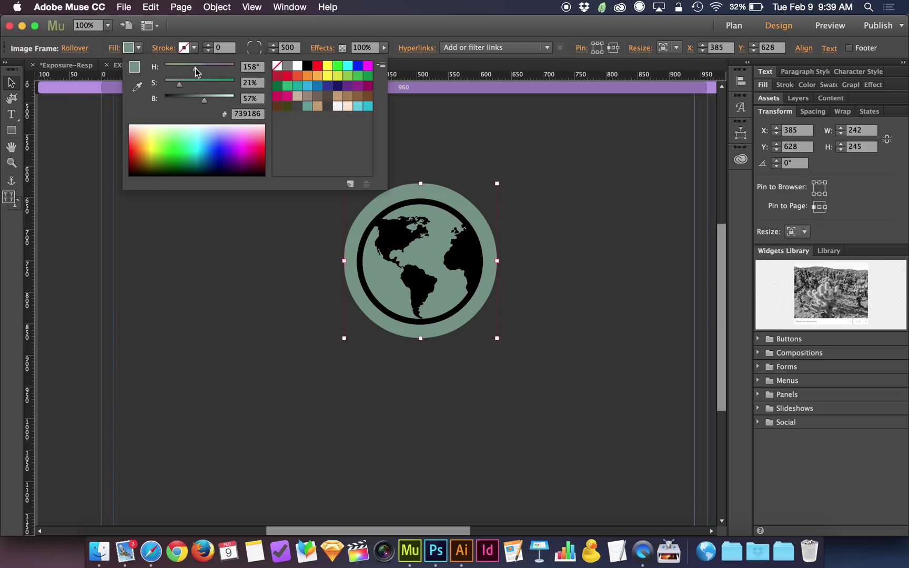
- Turn on the Fade transition for the rollover and preview the page in the browser
left_click(75, 48)
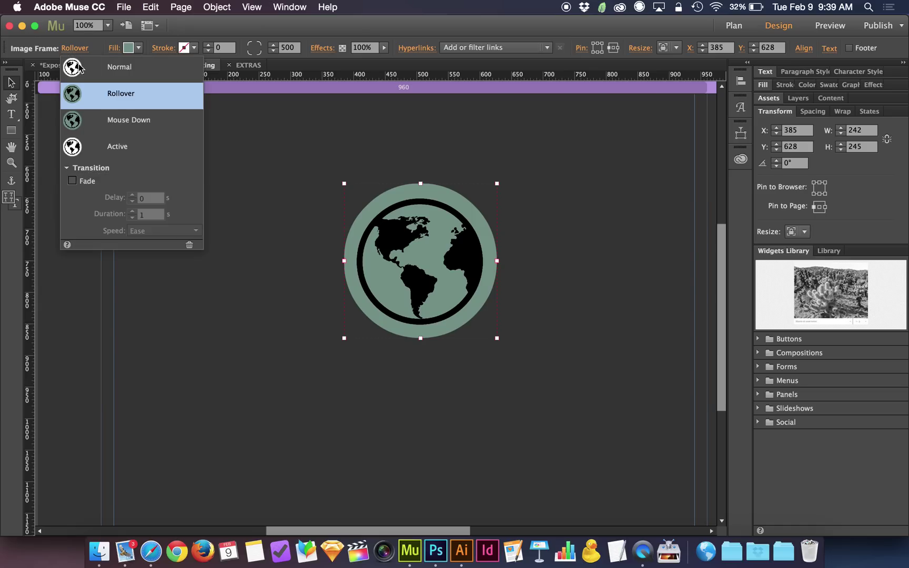
left_click(89, 180)
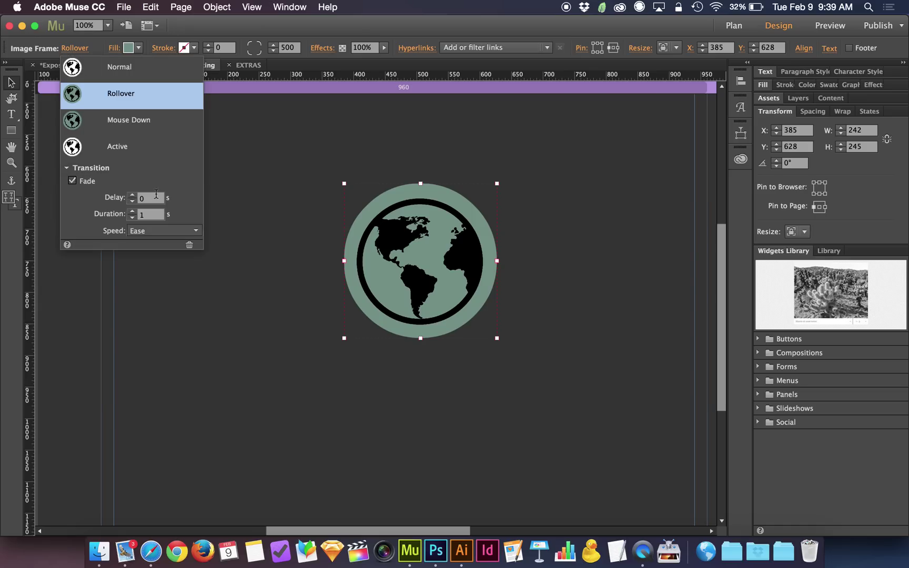
left_click(289, 227)
key("super+shift+e")
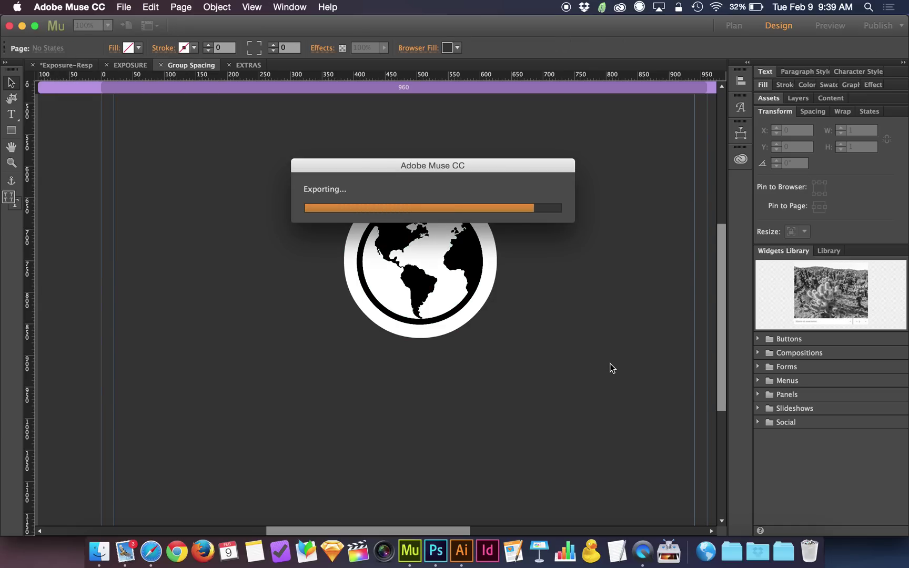
- Check the globe in the Safari preview, then delete the white-circled globe from the Muse page
scroll(638, 384, "down", 4)
scroll(636, 380, "down", 1)
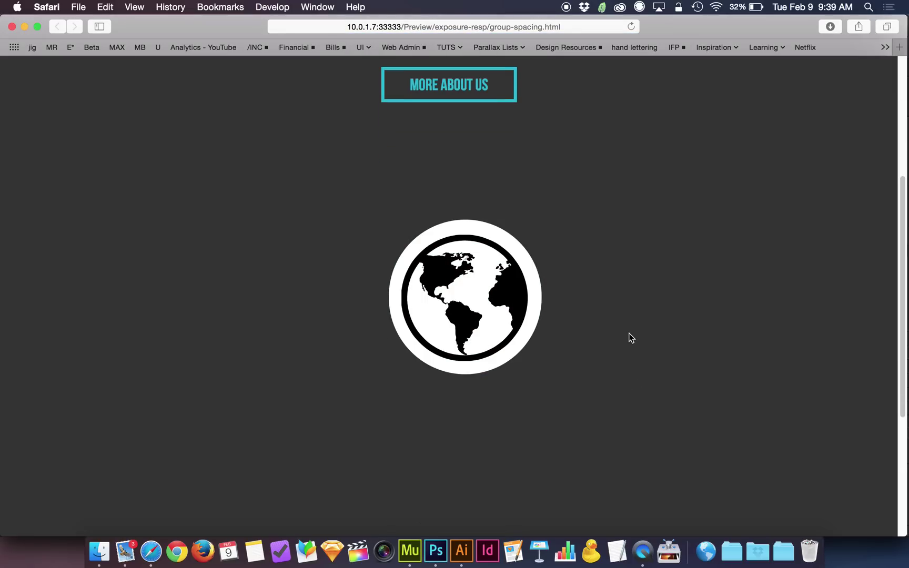
key("super+Tab")
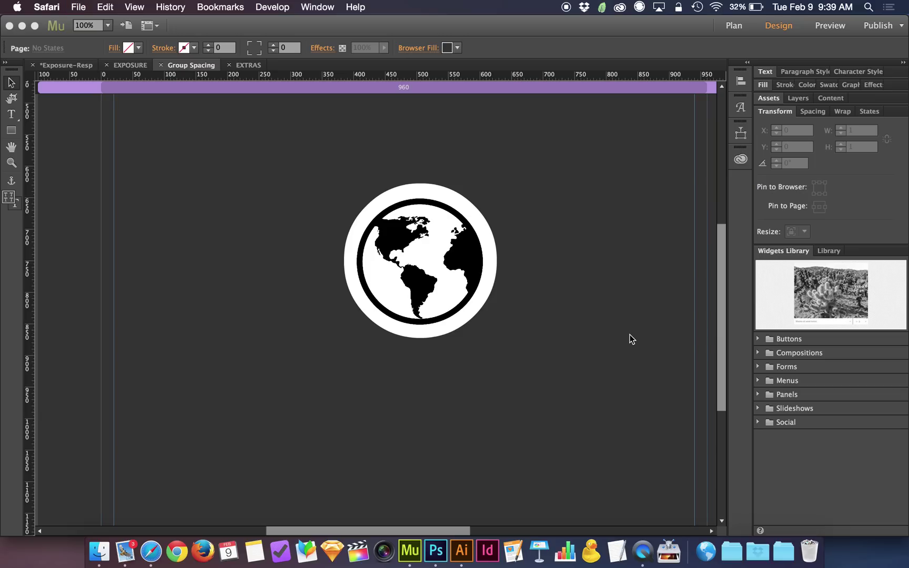
left_click(456, 288)
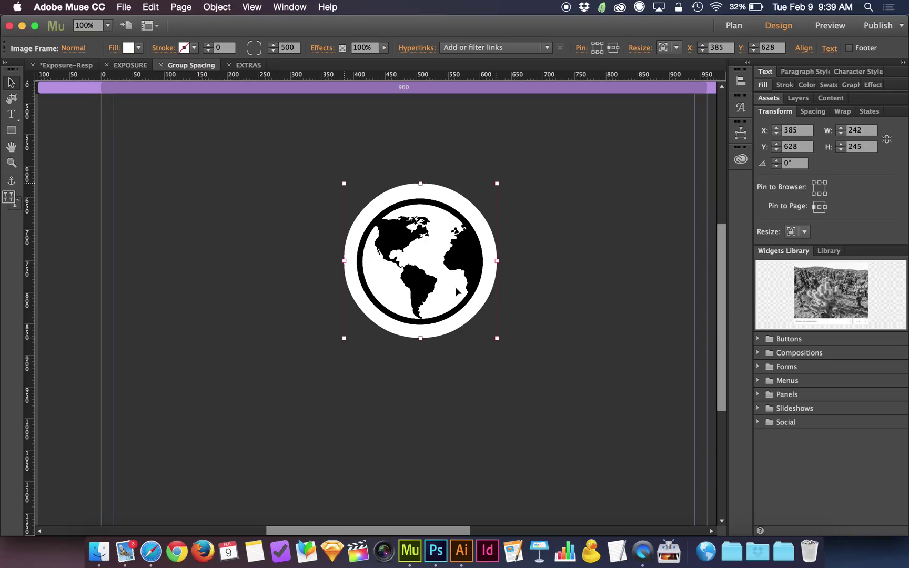
key("Delete")
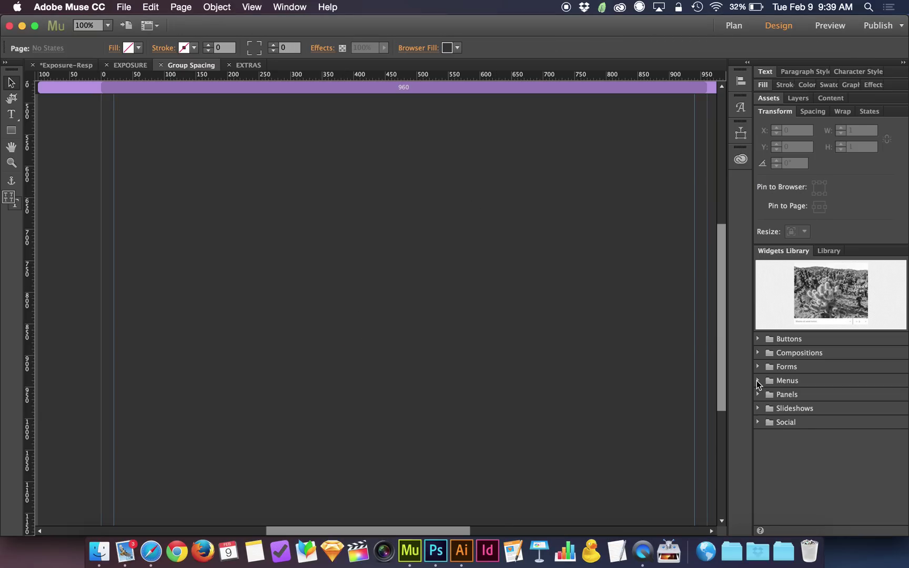
- Add a Basic slideshow widget from the Slideshows group near the page centre at X 240, Y 638
left_click(757, 352)
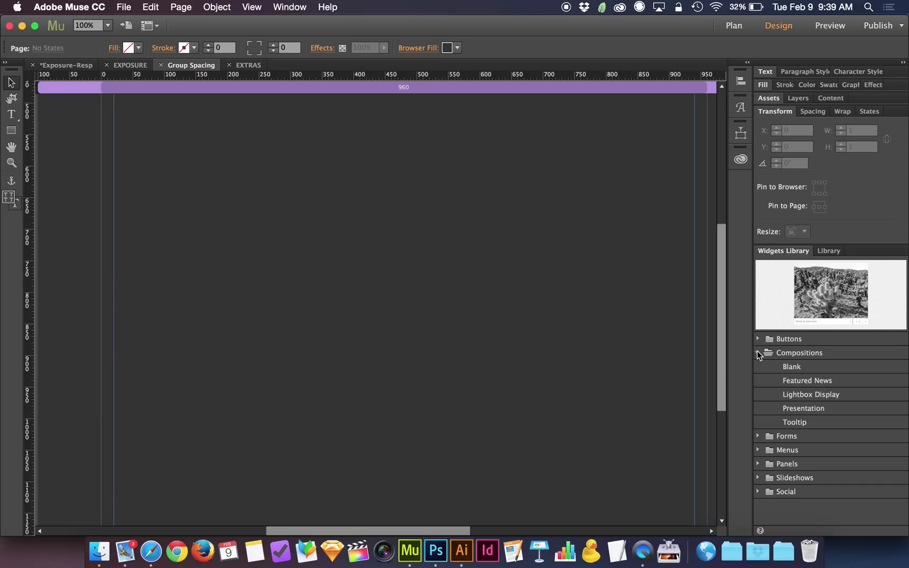
left_click(756, 352)
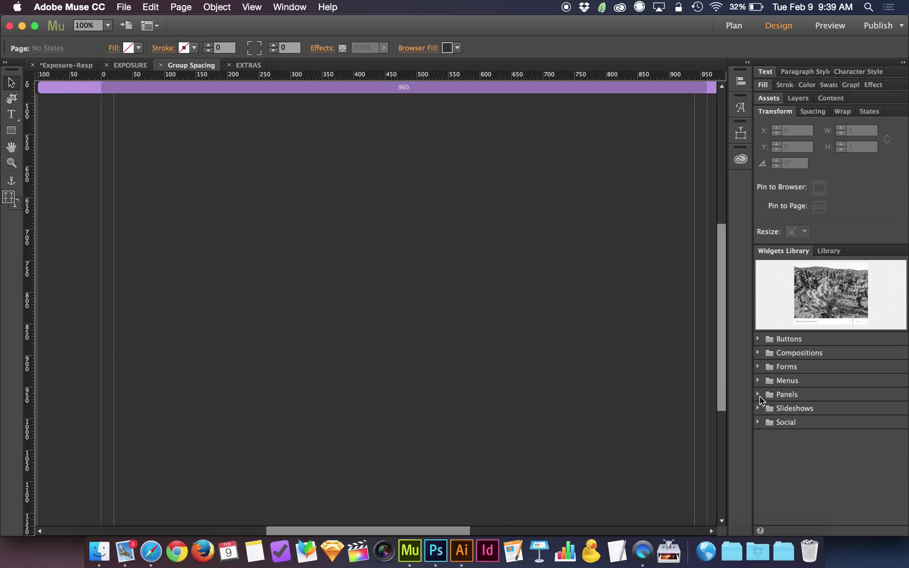
left_click(758, 409)
left_click_drag(814, 427, 318, 205)
left_click_drag(557, 316, 508, 306)
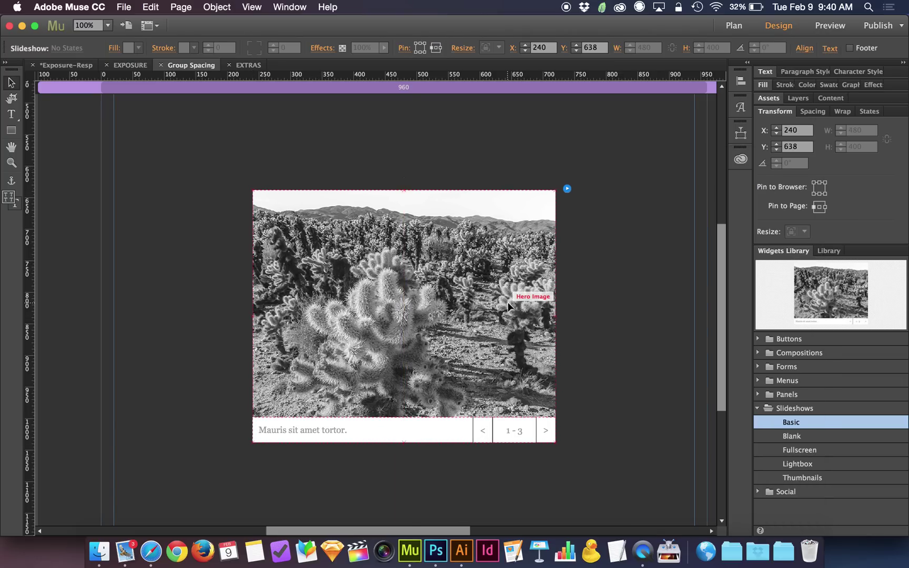
key("ctrl+Up")
left_click(732, 344)
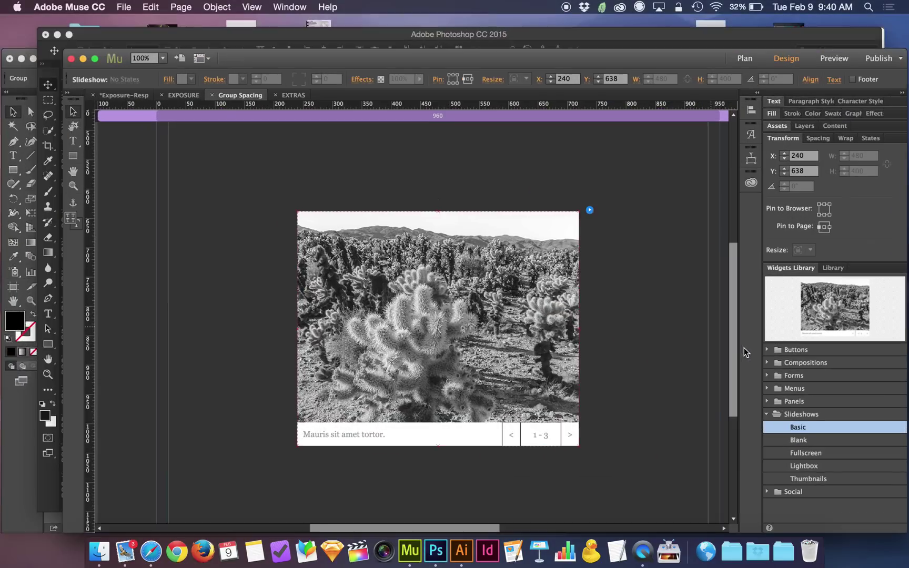
left_click(739, 160)
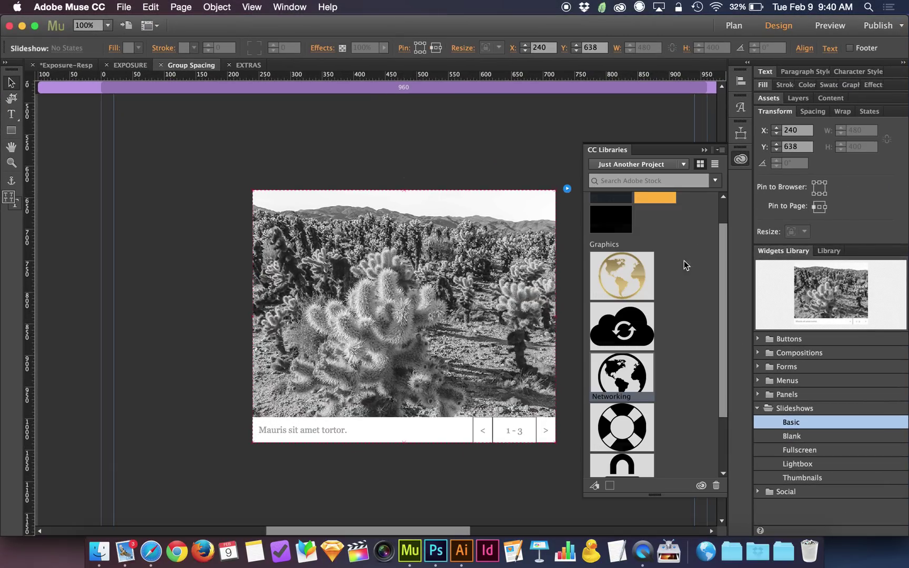
- Add the Networking, Tools and Security-Icons graphics to the slideshow as three slides
scroll(656, 327, "down", 3)
left_click_drag(619, 294, 376, 280)
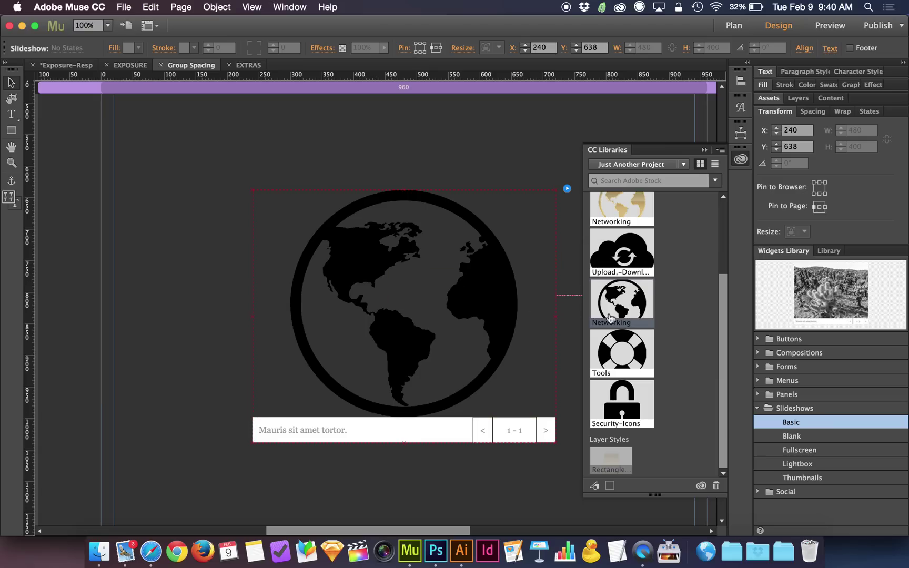
left_click_drag(623, 350, 375, 284)
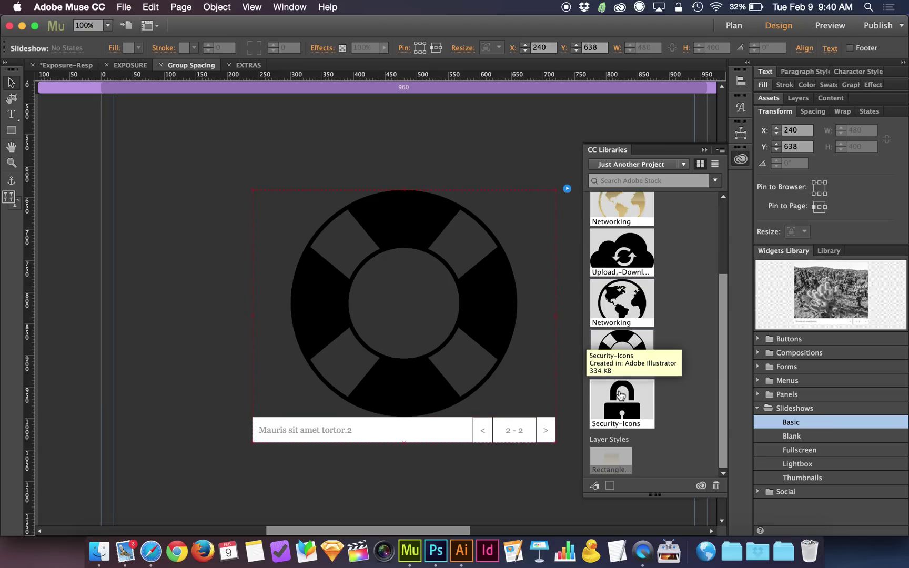
left_click_drag(621, 403, 371, 265)
- Set the slideshow's hero image to Stretch to Browser Width and preview in the browser
left_click(171, 287)
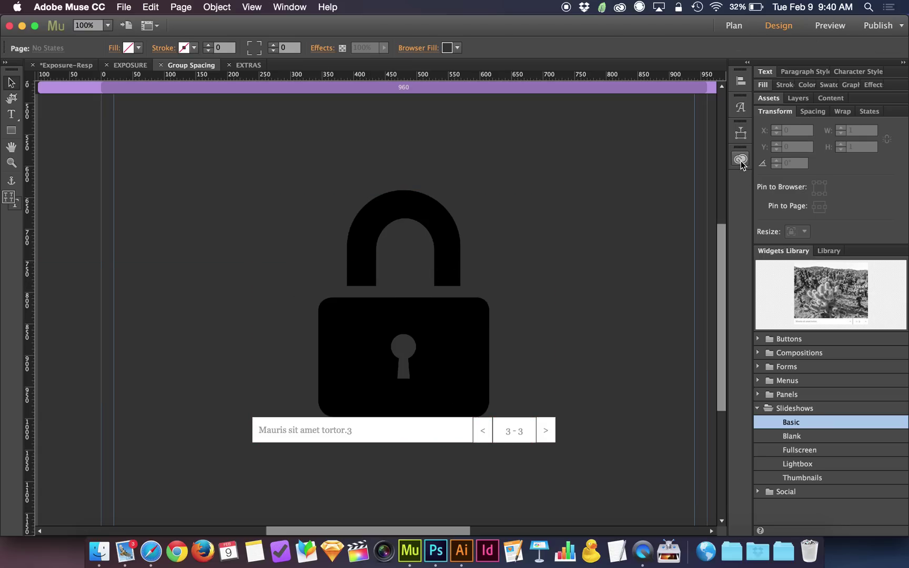
left_click(447, 309)
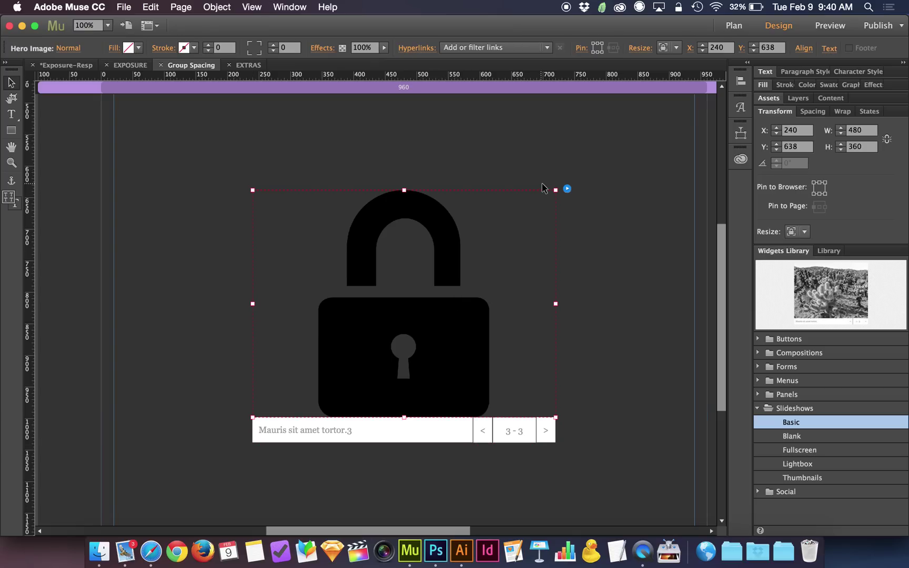
left_click(675, 48)
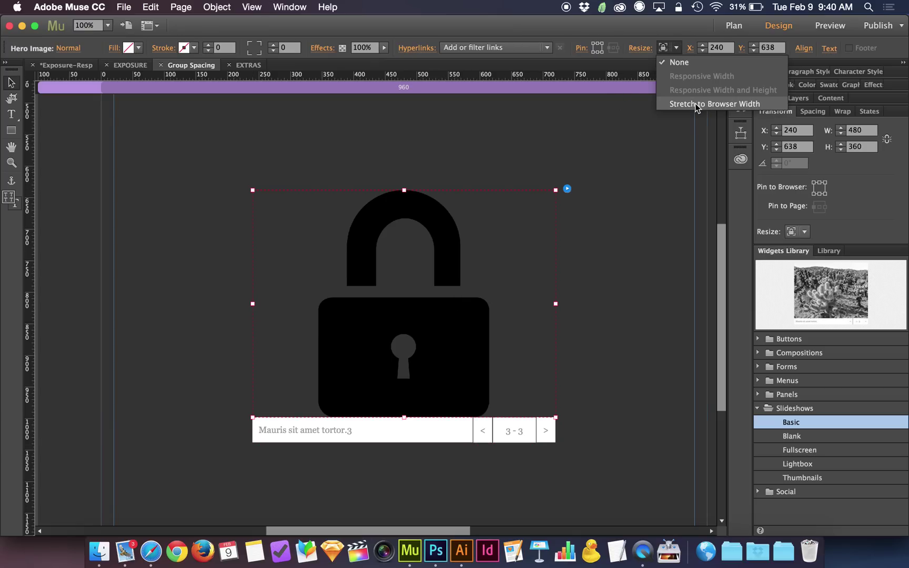
left_click(695, 104)
left_click(598, 158)
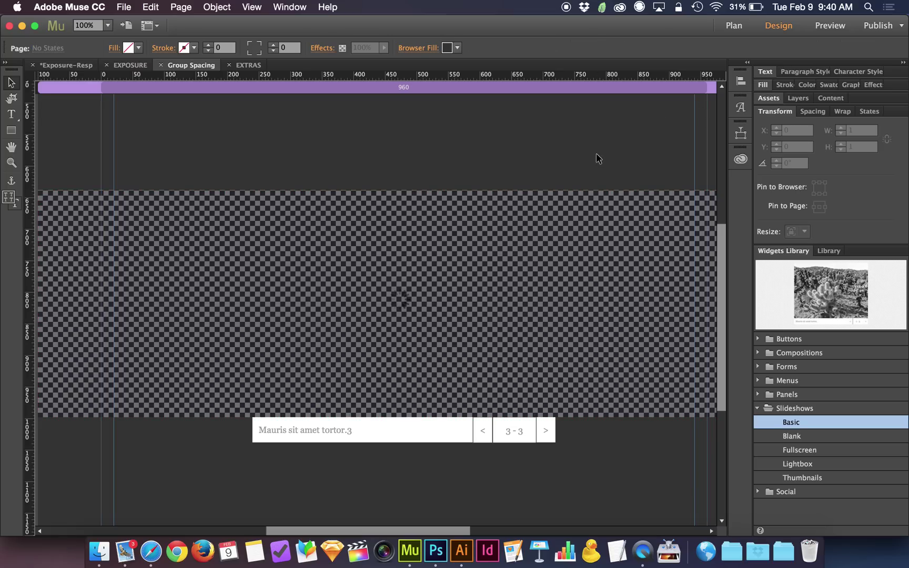
key("super+shift+e")
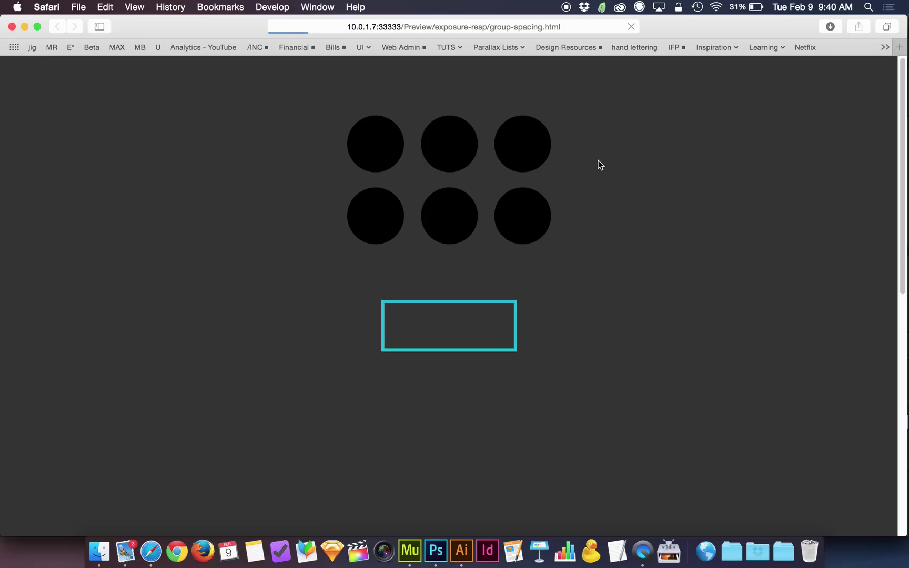
- Cycle the Safari slideshow to slide 2 and resize the window to test full-width stretching
scroll(599, 165, "down", 6)
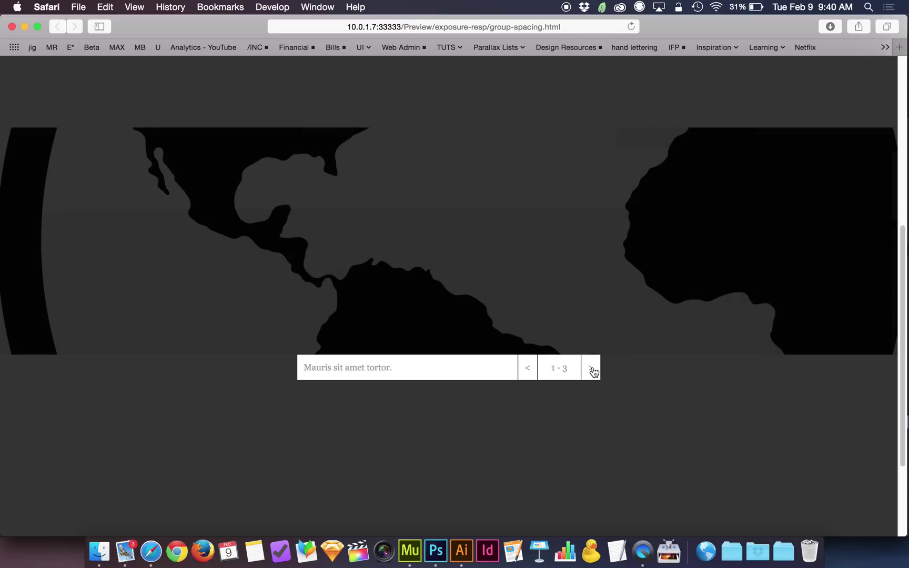
left_click(593, 371)
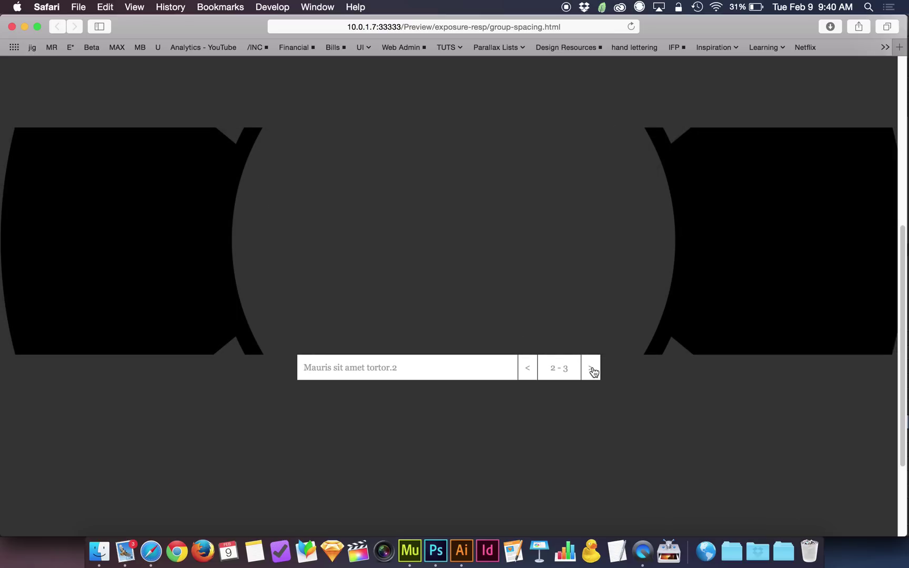
left_click(593, 371)
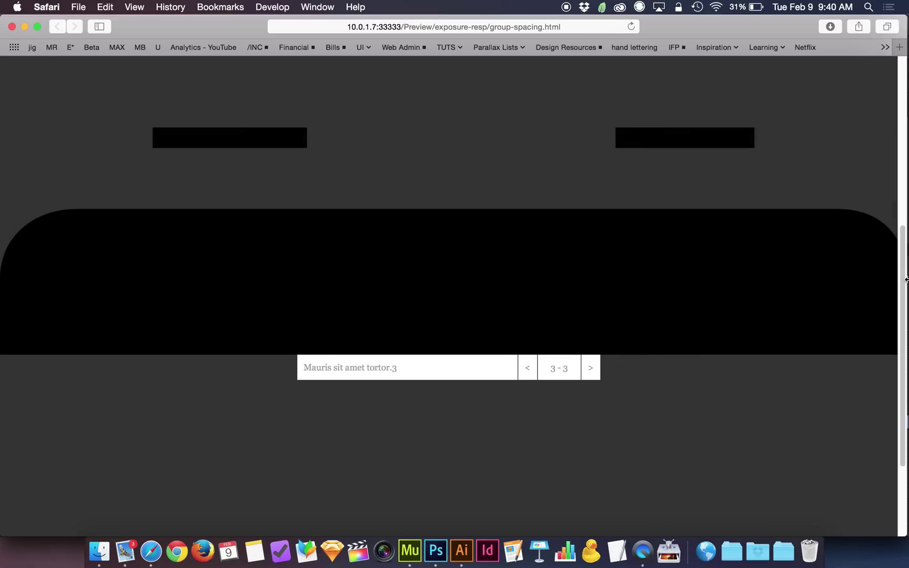
left_click_drag(906, 280, 637, 295)
left_click_drag(757, 288, 897, 295)
left_click(587, 372)
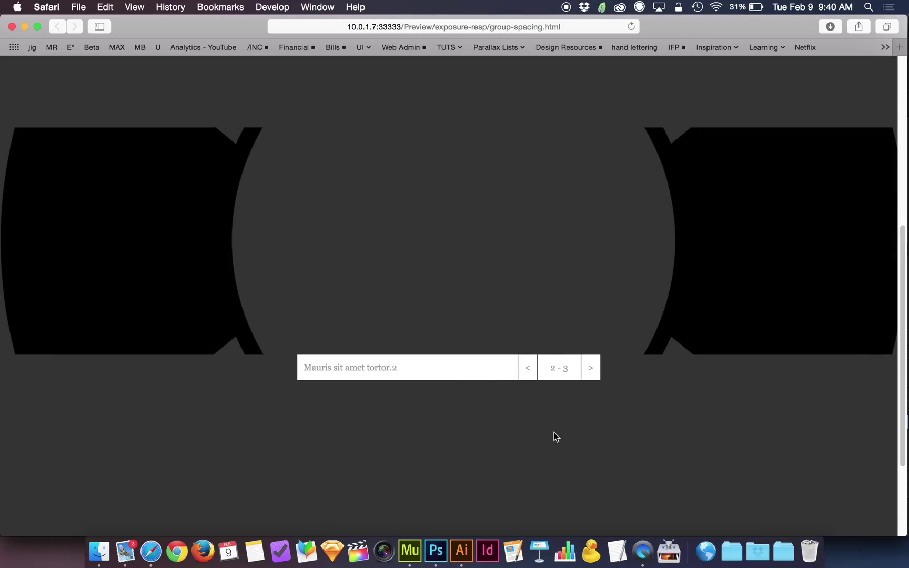
key("super+Tab")
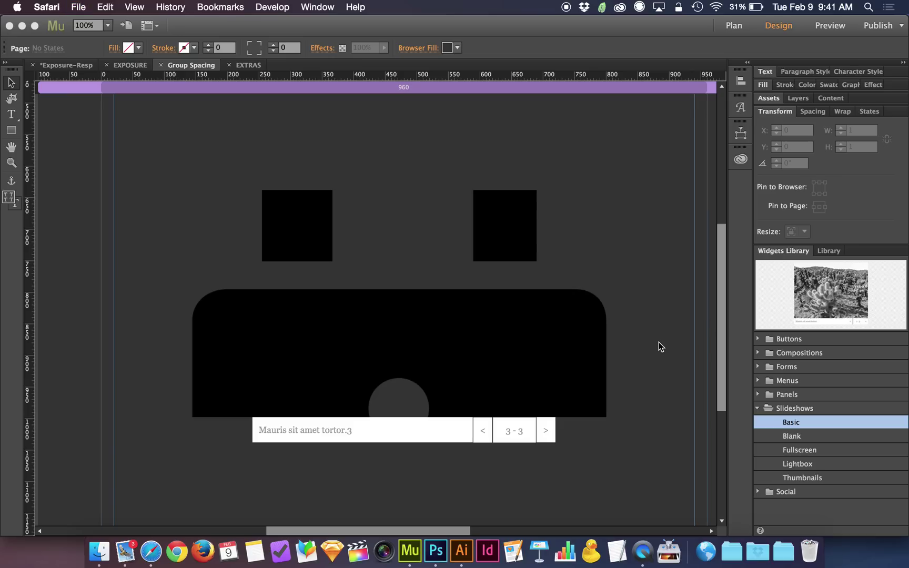
left_click(660, 346)
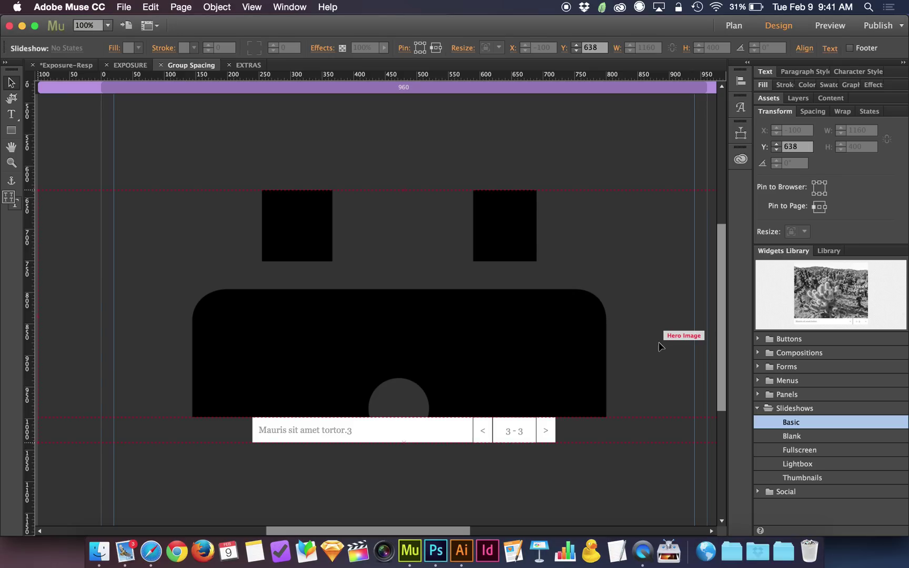